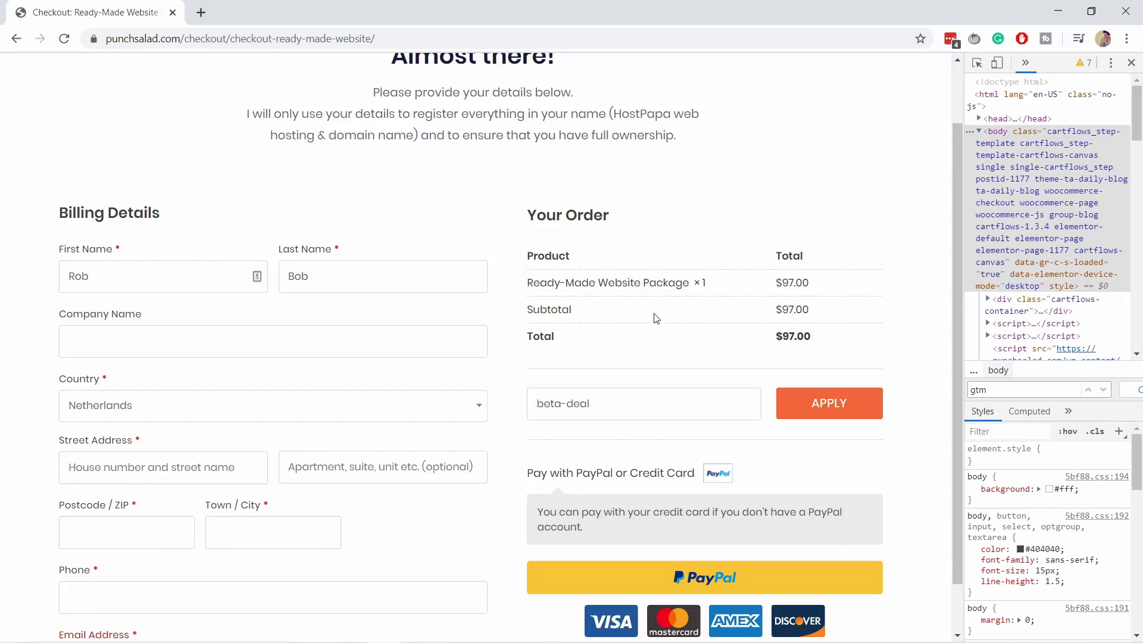
Step: Apply the beta-deal coupon at checkout, then visit the WooCommerce Coupons page
key("Return")
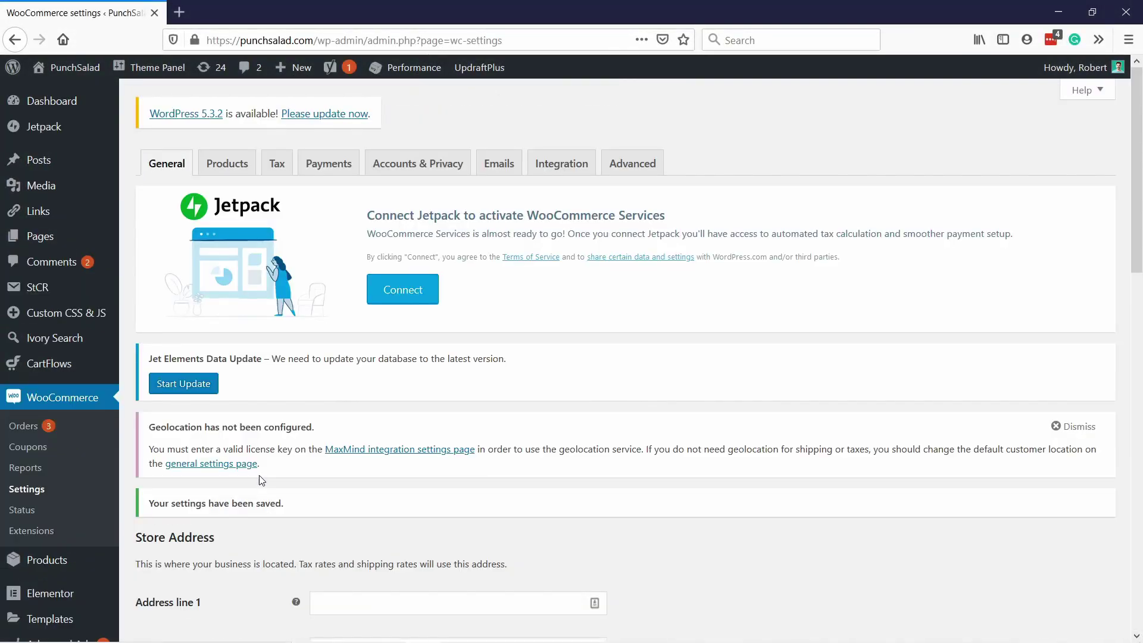
left_click(37, 448)
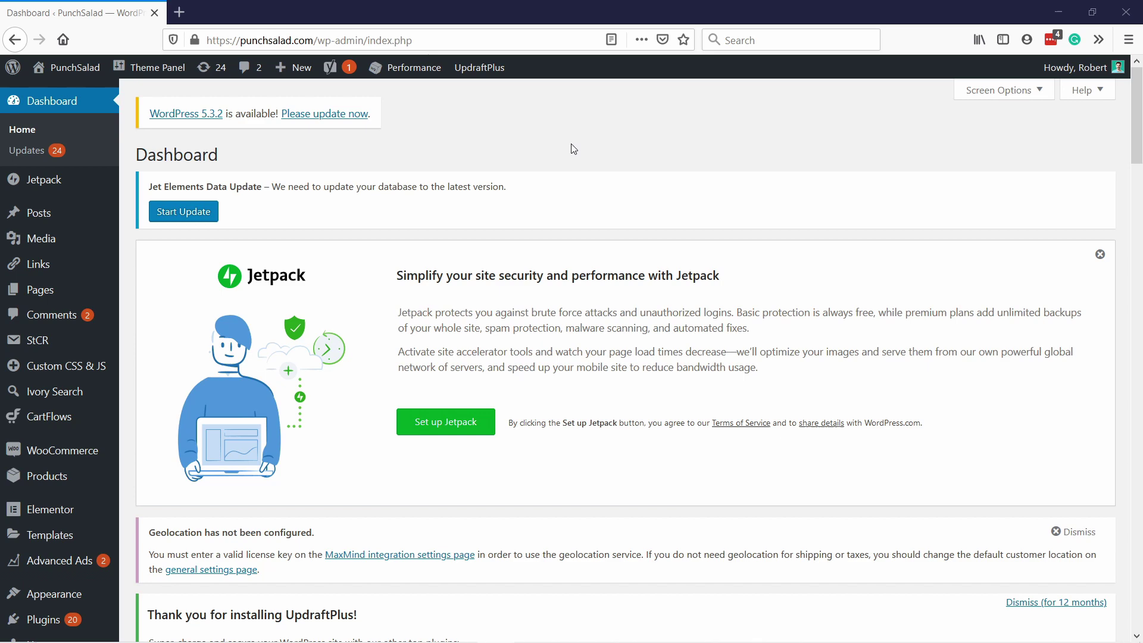
Step: Tick 'Enable the use of coupon codes' in WooCommerce General settings and save
mouse_move(57, 461)
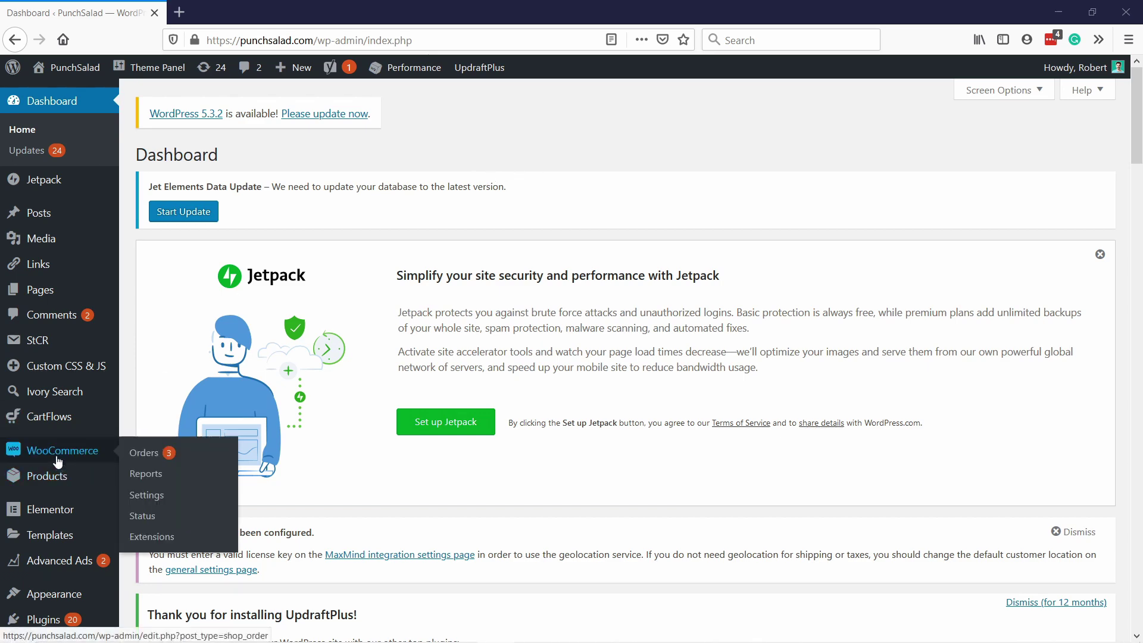
left_click(151, 476)
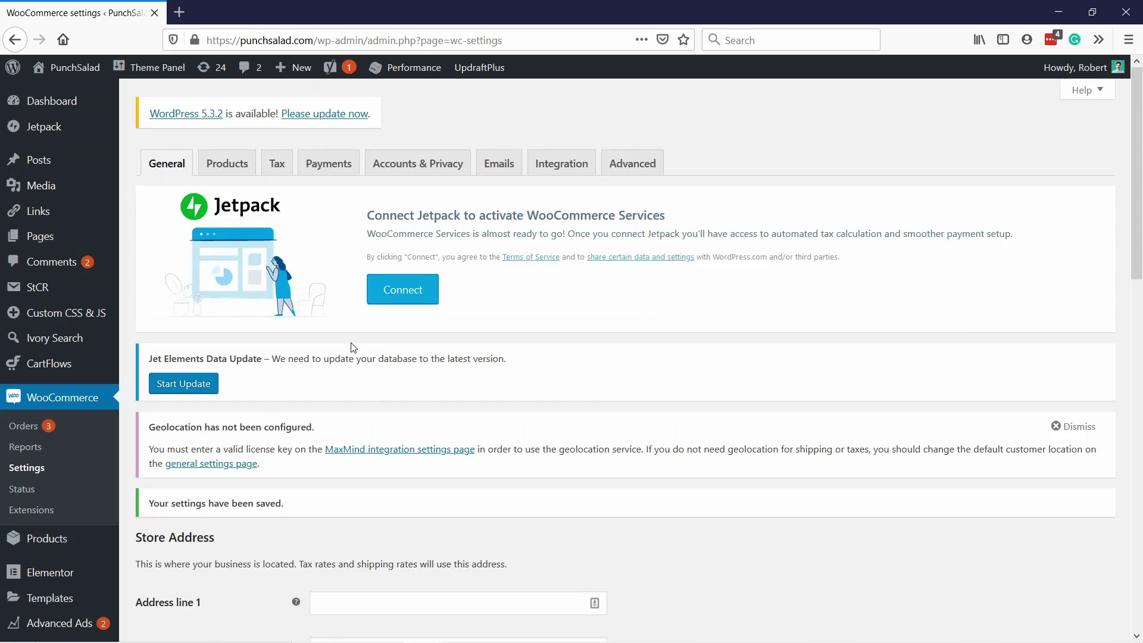
scroll(333, 304, "down", 1)
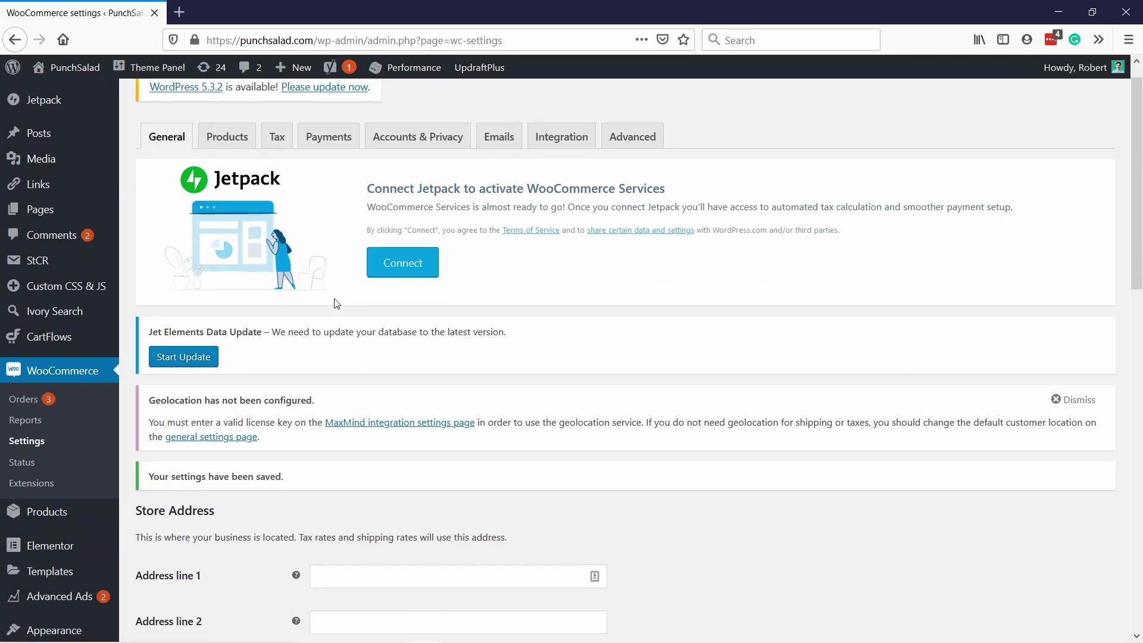
scroll(351, 298, "down", 10)
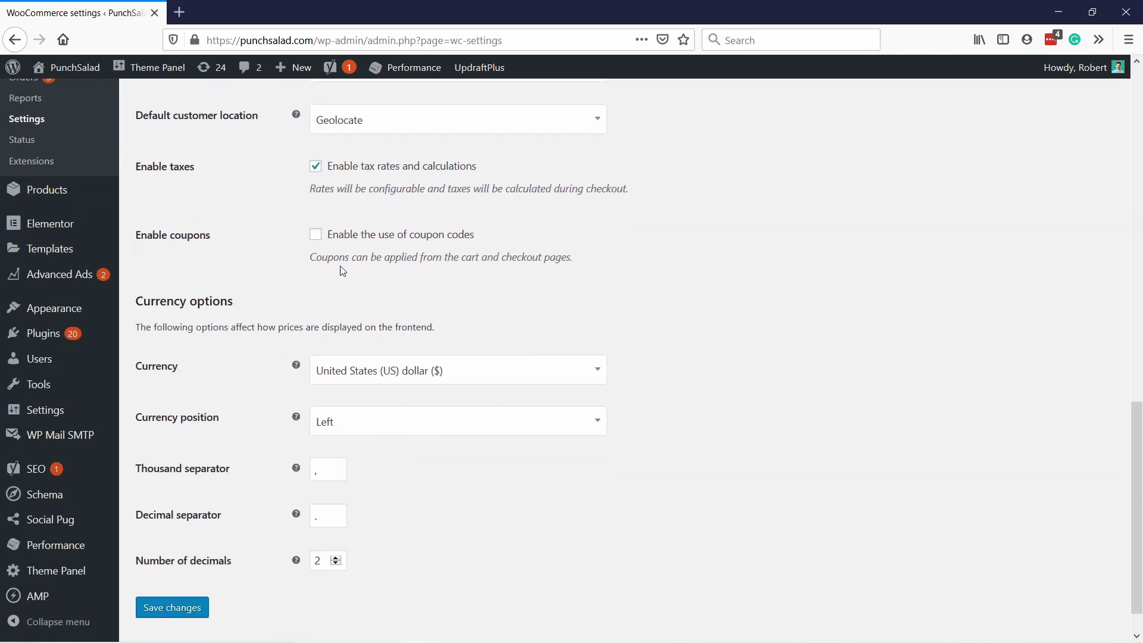
left_click(316, 236)
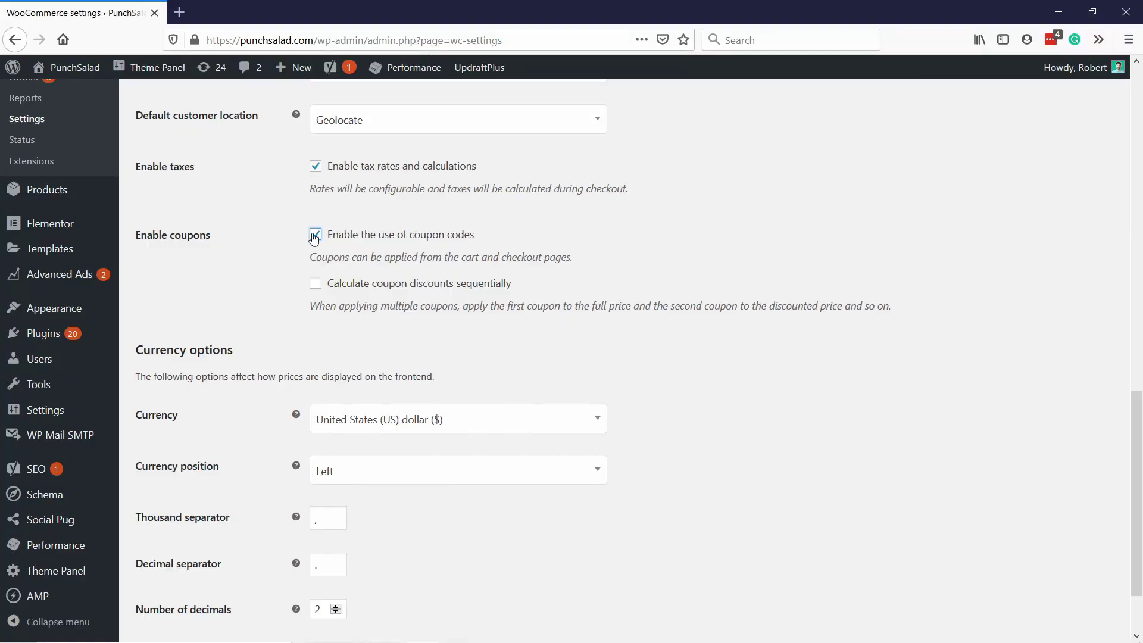
scroll(241, 333, "down", 3)
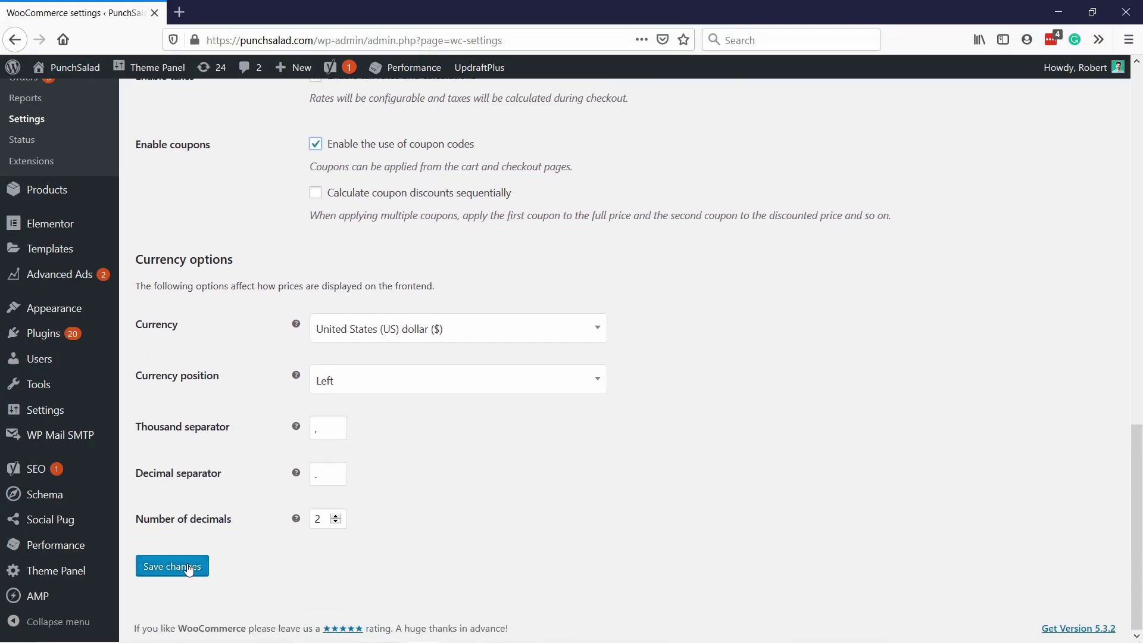
left_click(189, 569)
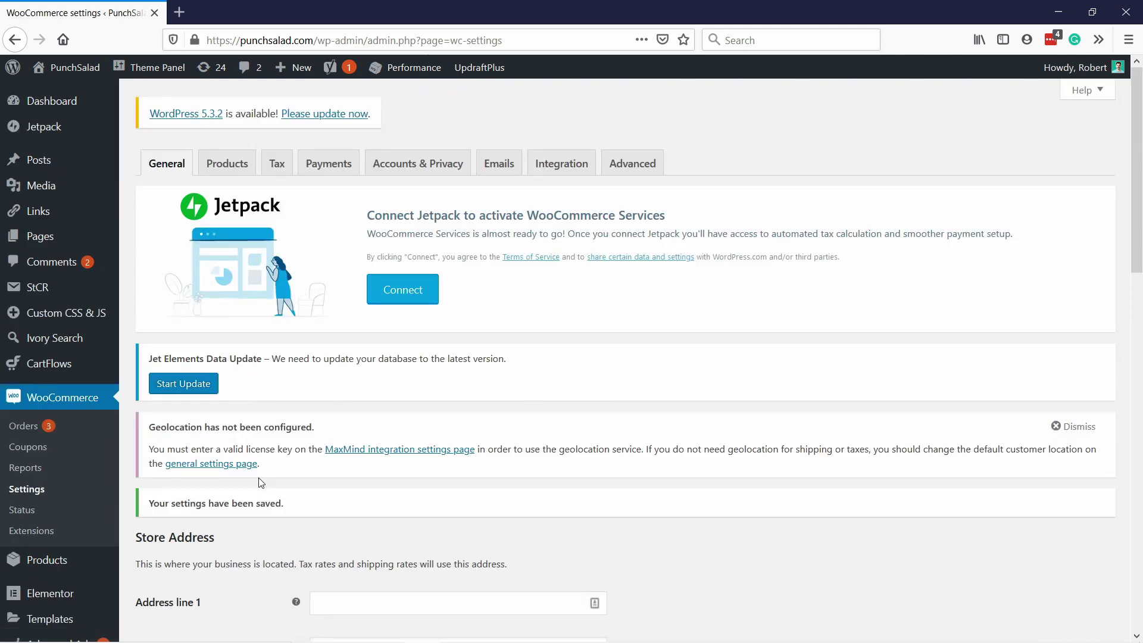
Step: Start the first coupon from the empty WooCommerce Coupons list
left_click(36, 448)
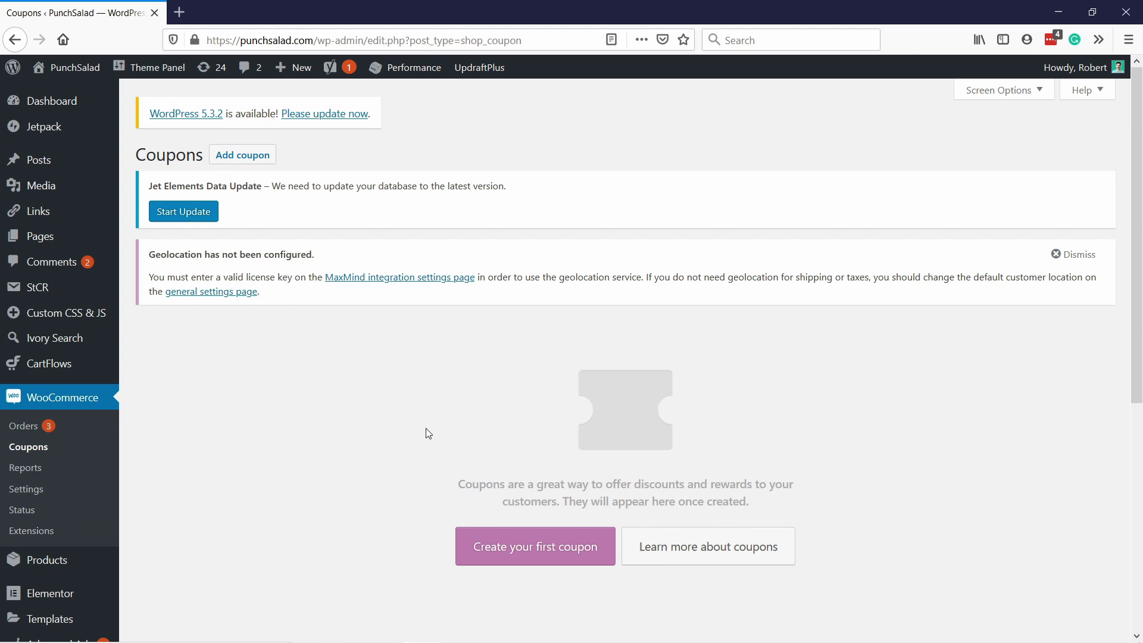
scroll(429, 438, "down", 2)
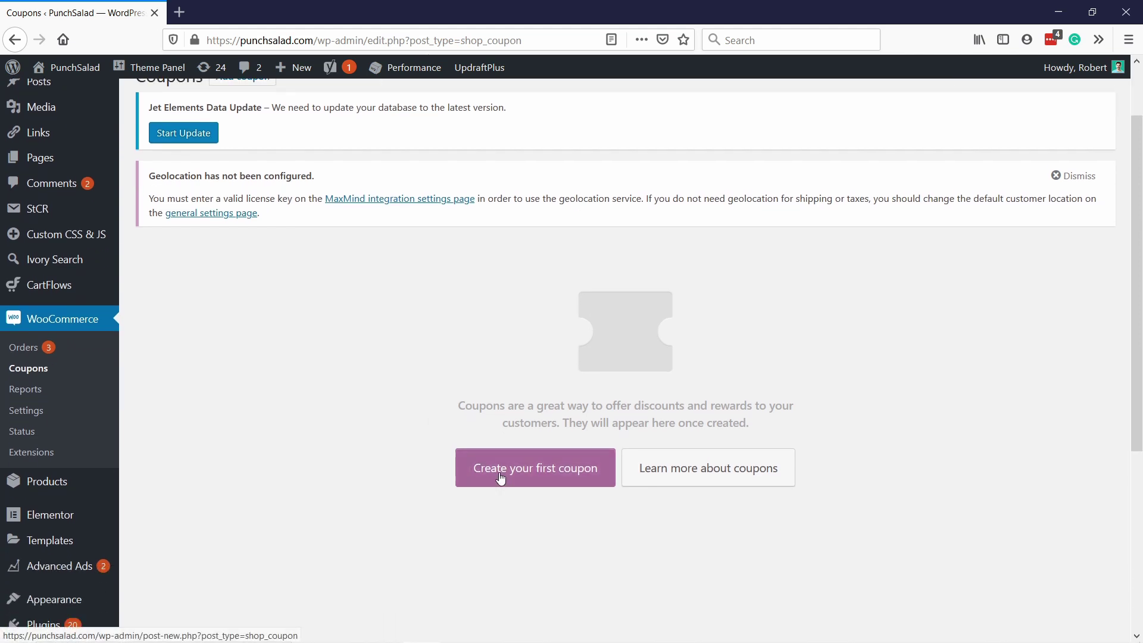
left_click(500, 478)
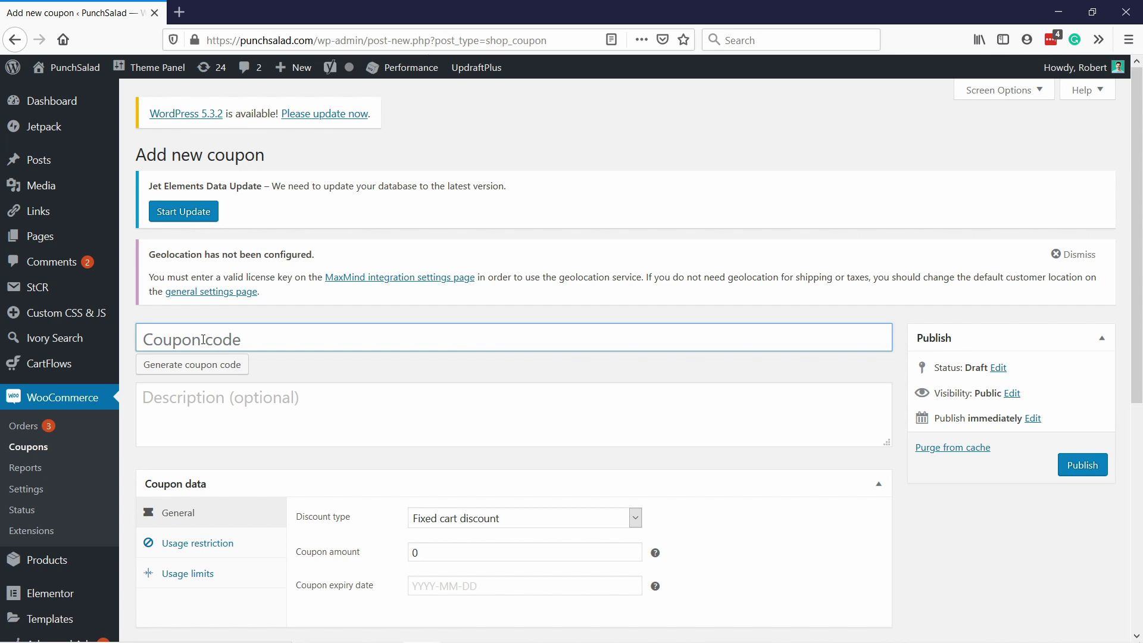
Step: Enter coupon code 'beta-deal' and description 'Get 50% off'
type("betadea")
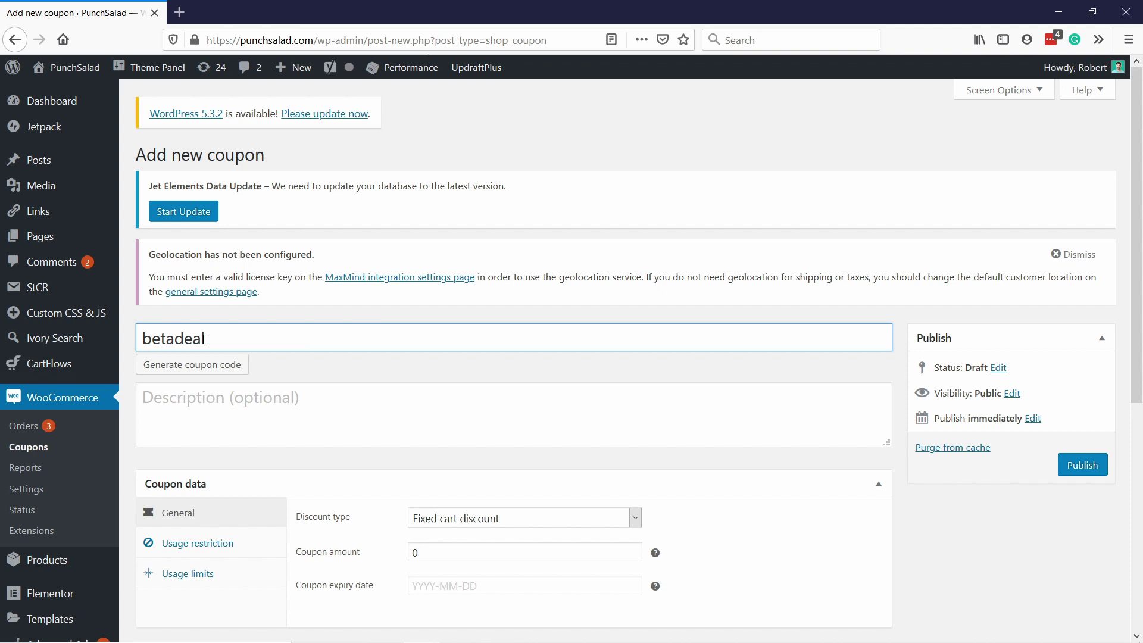
type("l")
key("ctrl+a")
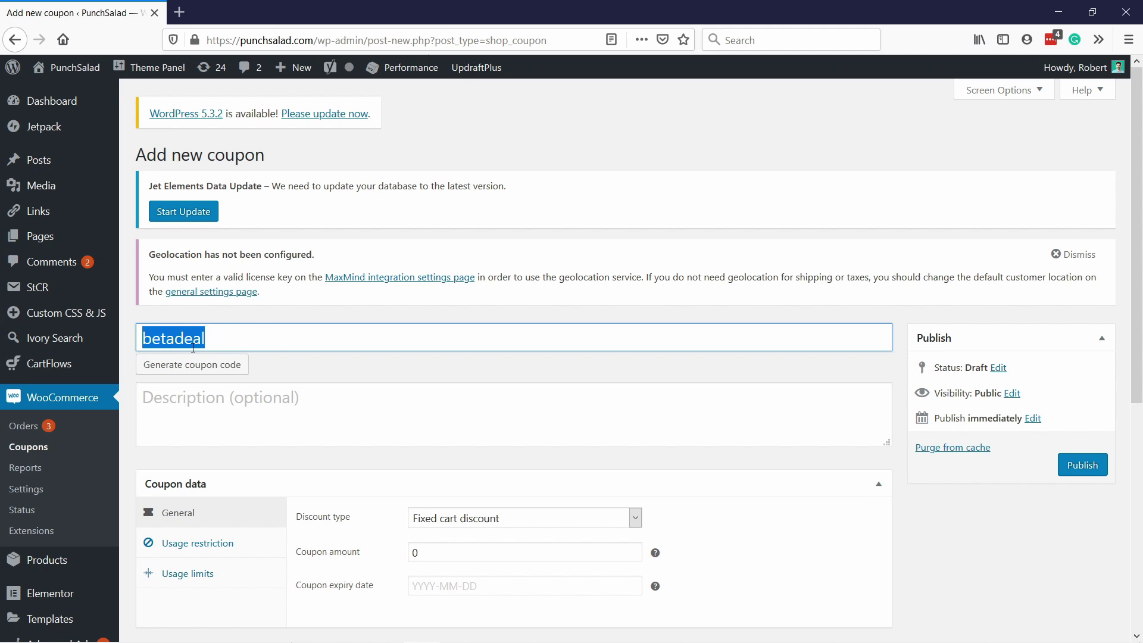
left_click(174, 332)
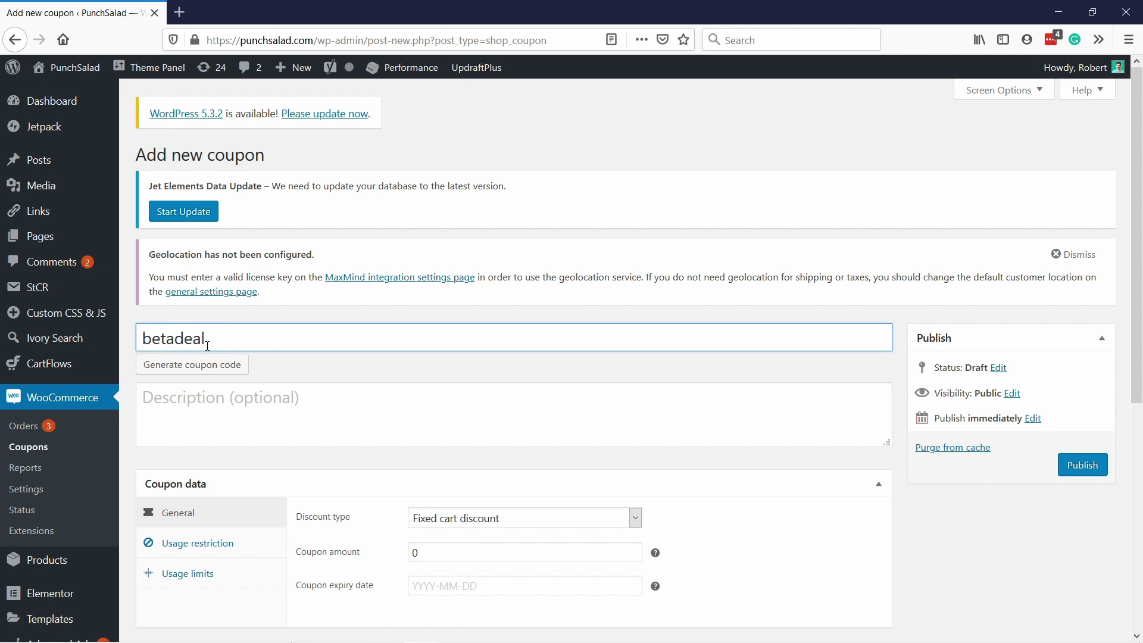
type("-")
left_click(248, 334)
left_click(377, 390)
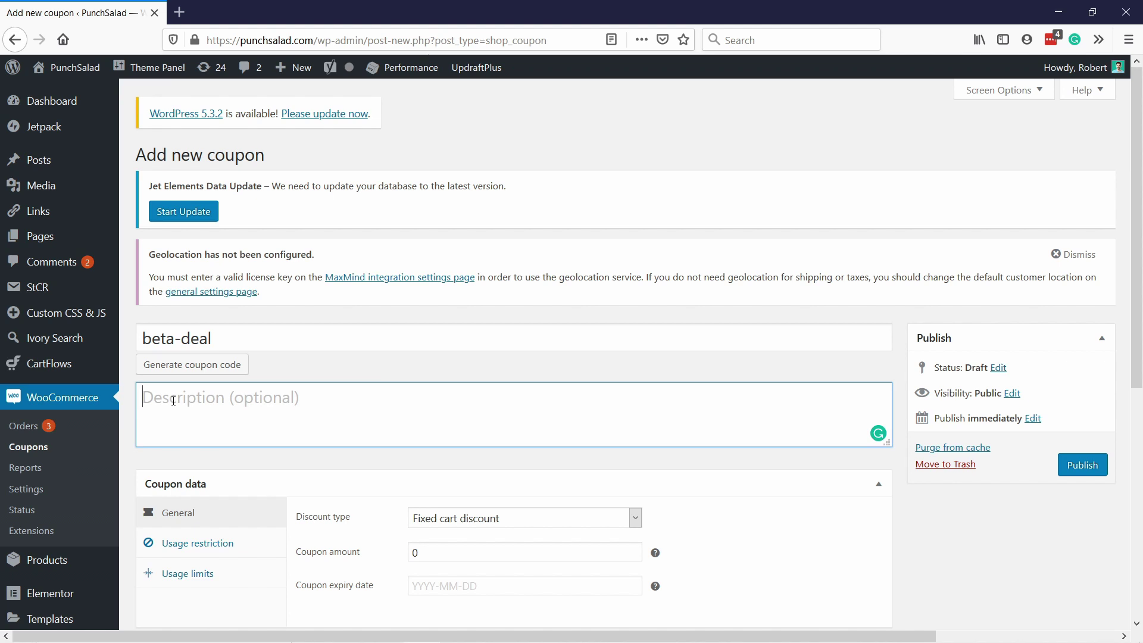
type("Get 50")
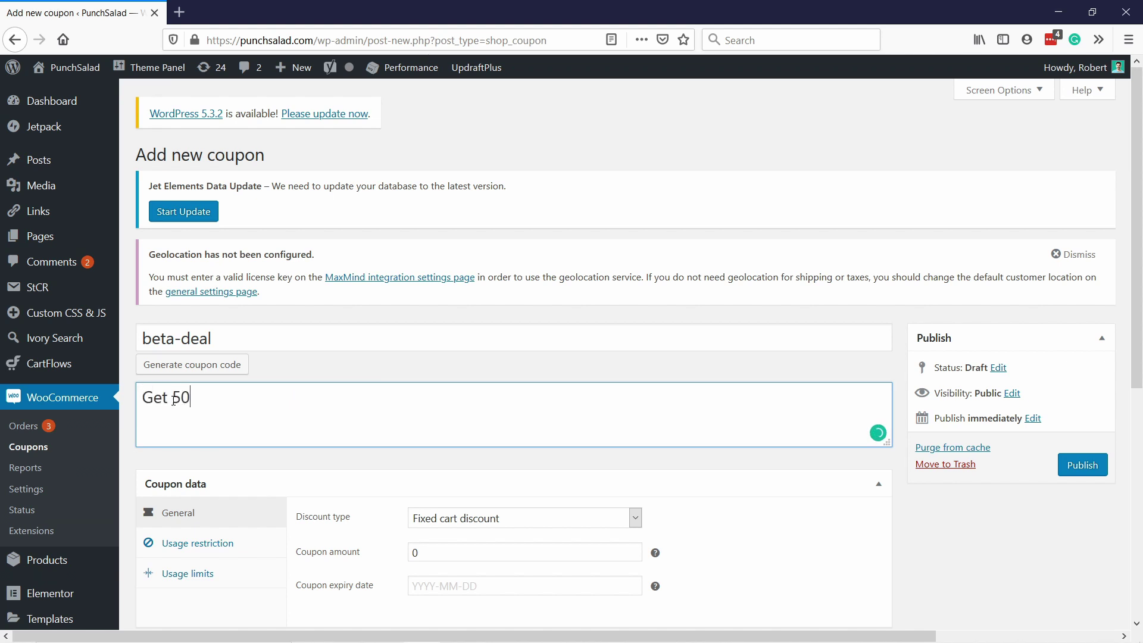
type("% off")
Step: Set Percentage discount, coupon amount 50, and expiry date 2020-02-29
scroll(347, 337, "down", 1)
scroll(414, 375, "down", 1)
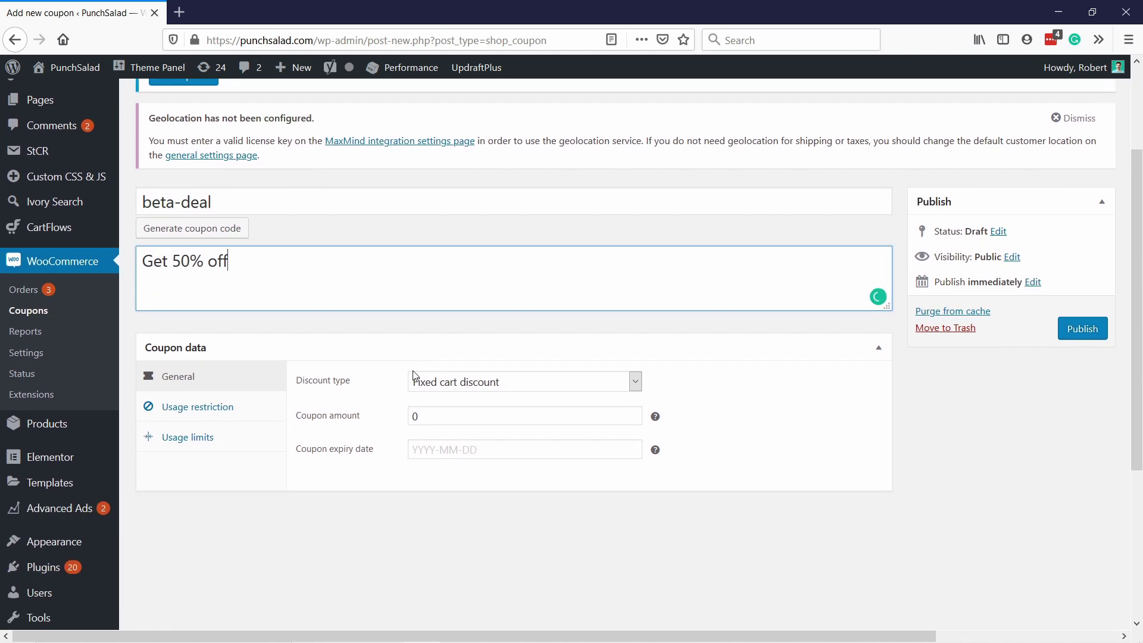
left_click(452, 365)
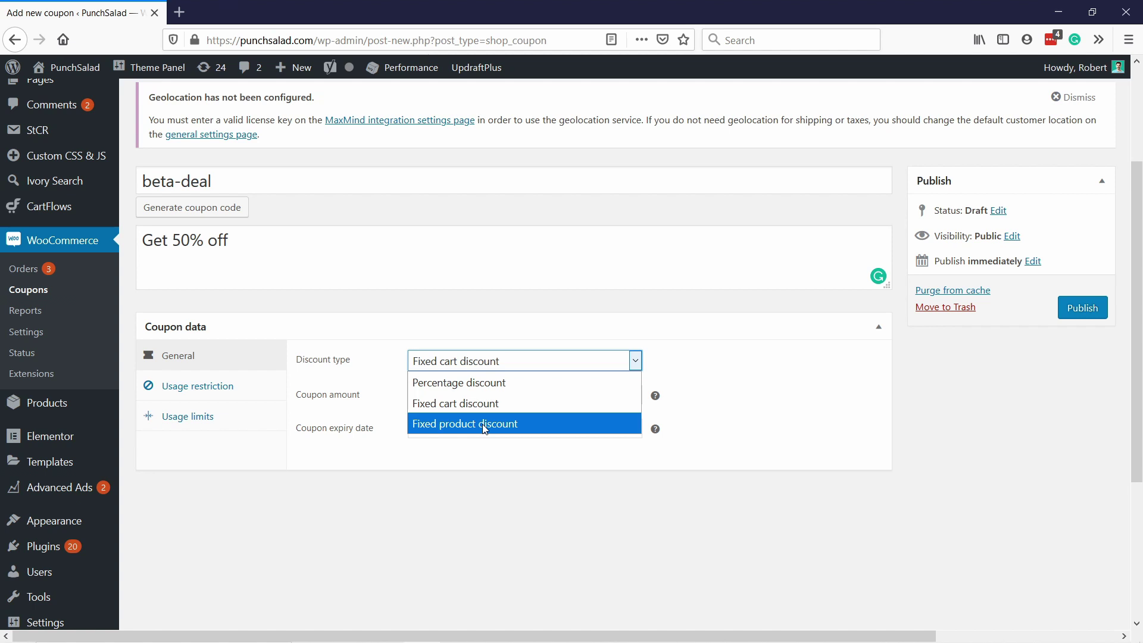
left_click(463, 383)
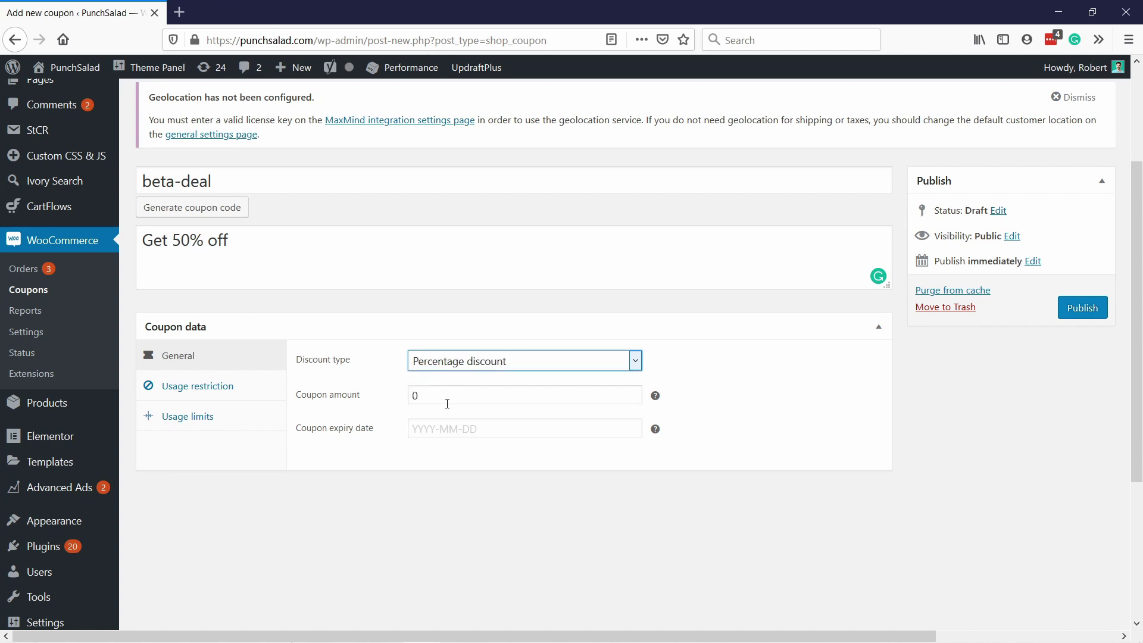
left_click(446, 397)
key("BackSpace")
type("s")
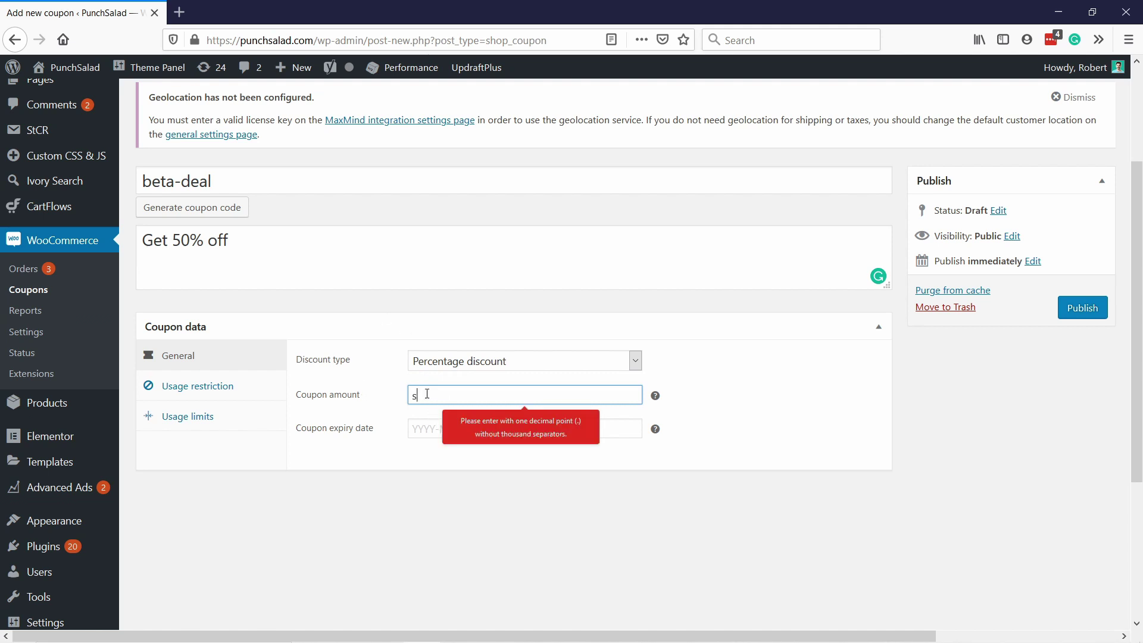
key("BackSpace")
type("50")
left_click(332, 384)
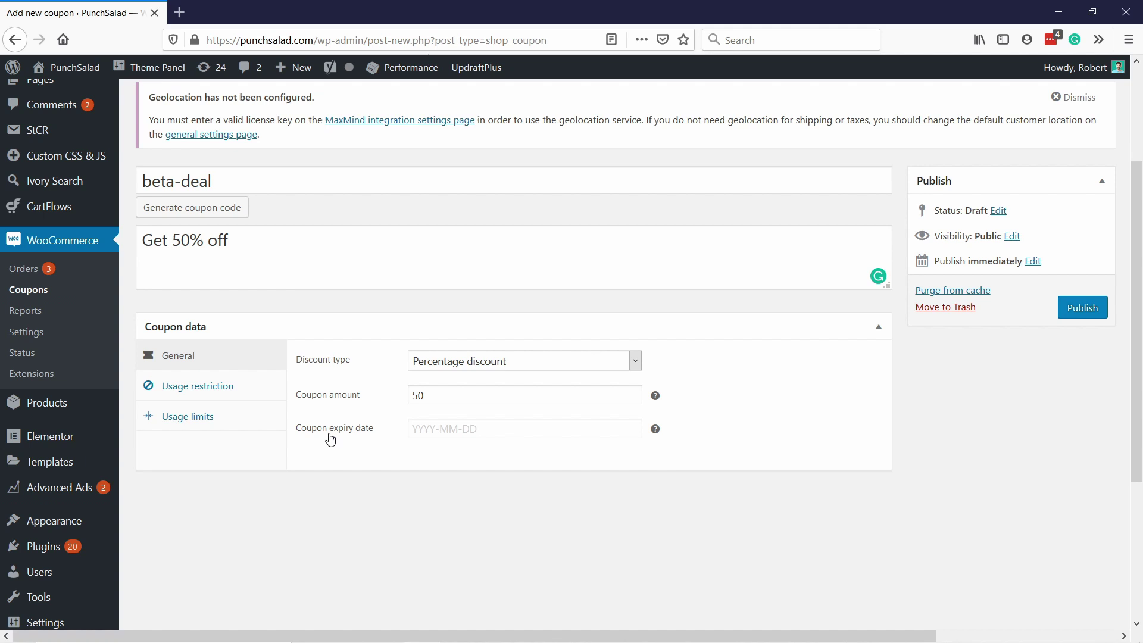
left_click(445, 433)
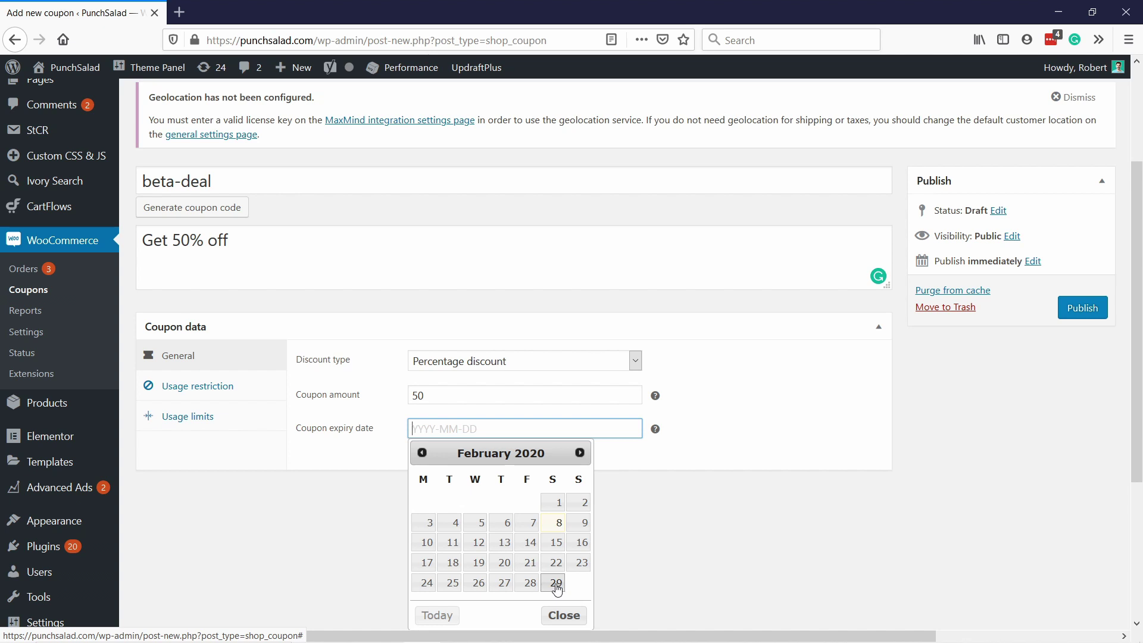
left_click(556, 585)
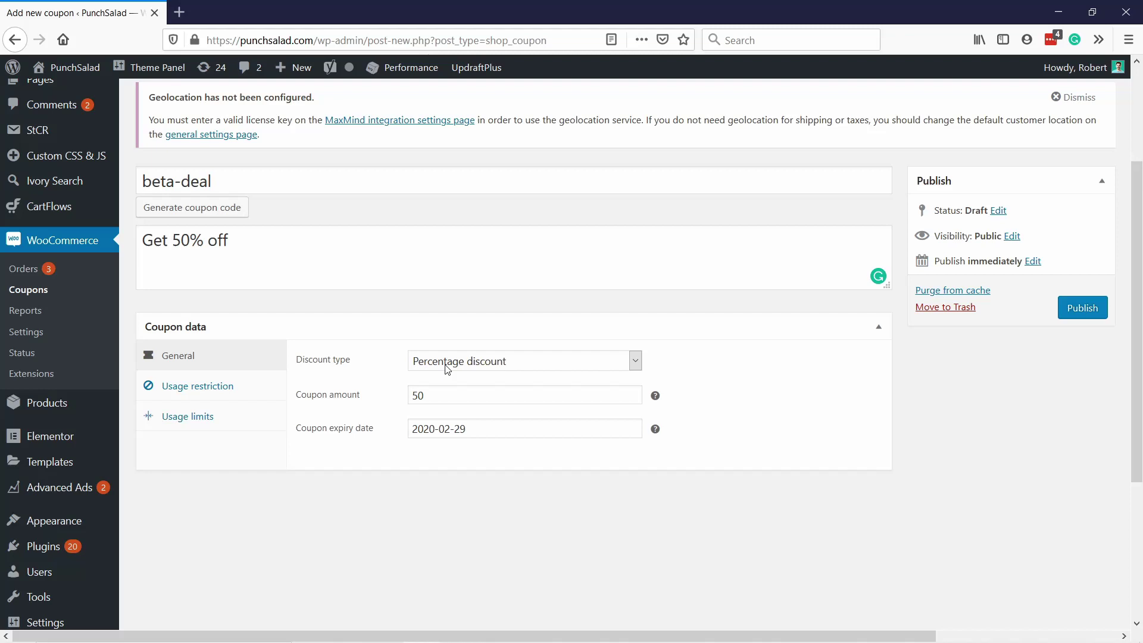
Step: In Usage restriction, leave minimum spend empty and tick 'Individual use only'
left_click(220, 393)
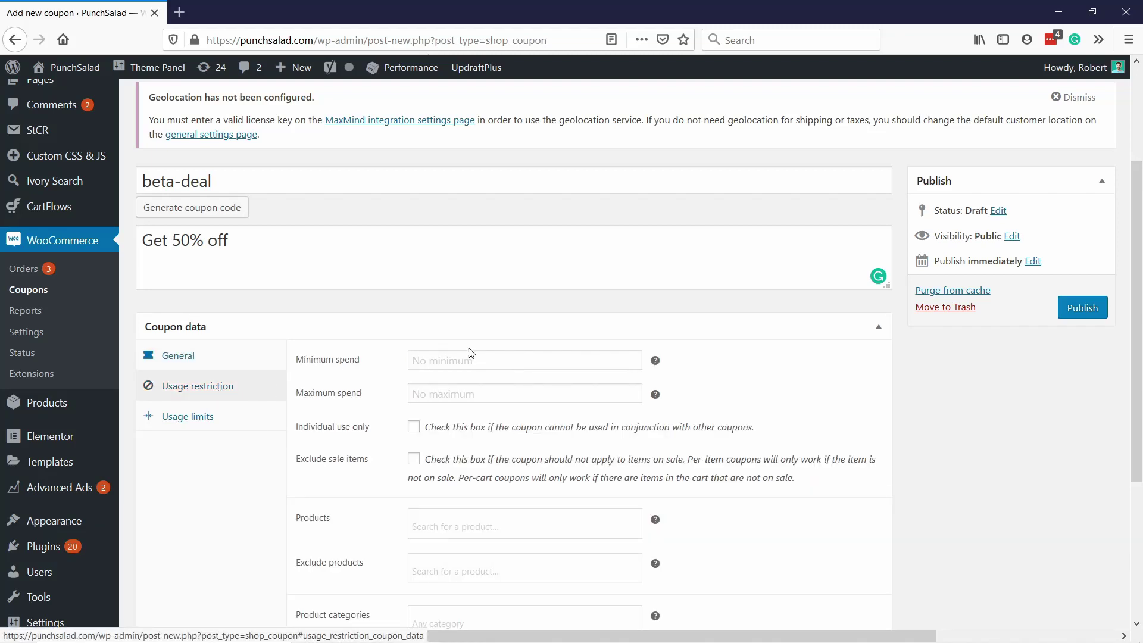
scroll(467, 309, "down", 3)
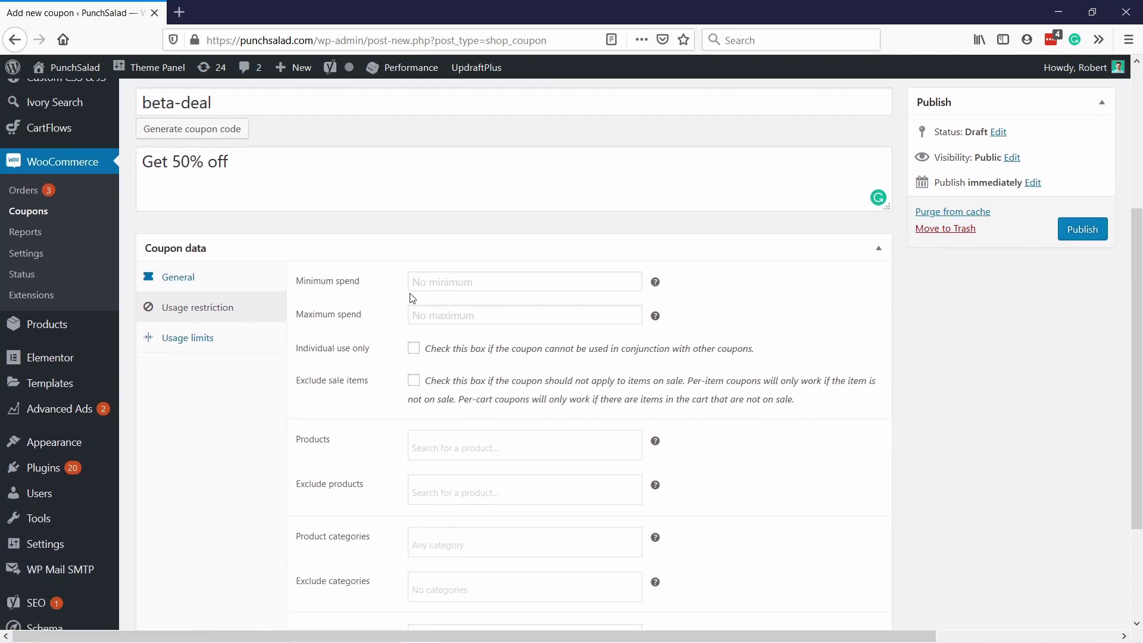
left_click(419, 285)
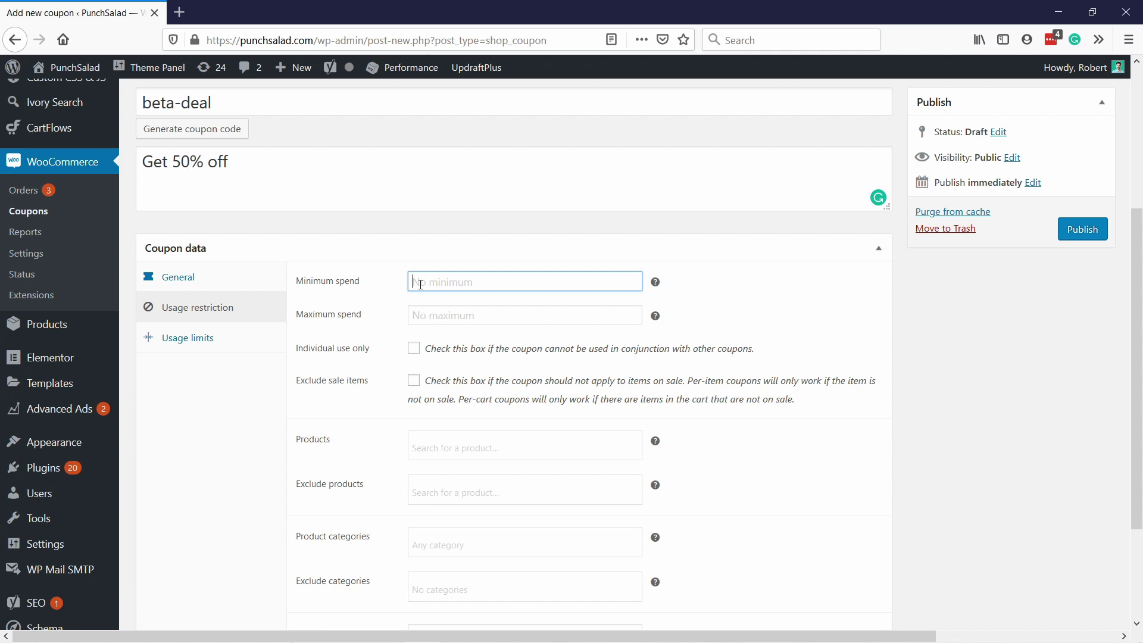
type("10")
left_click(440, 314)
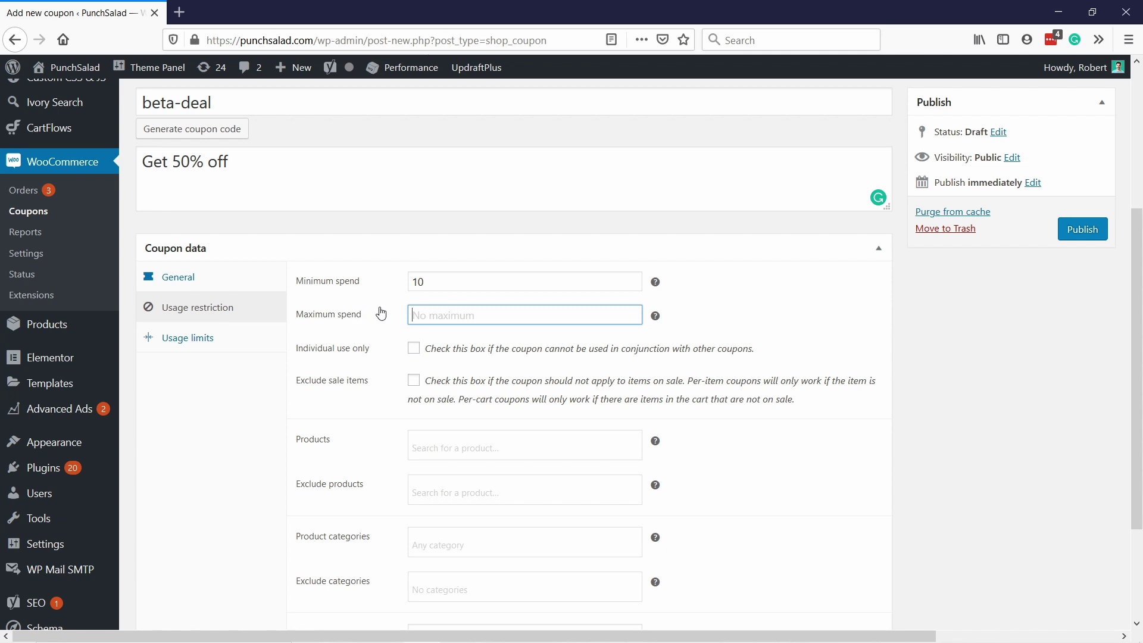
double_click(454, 282)
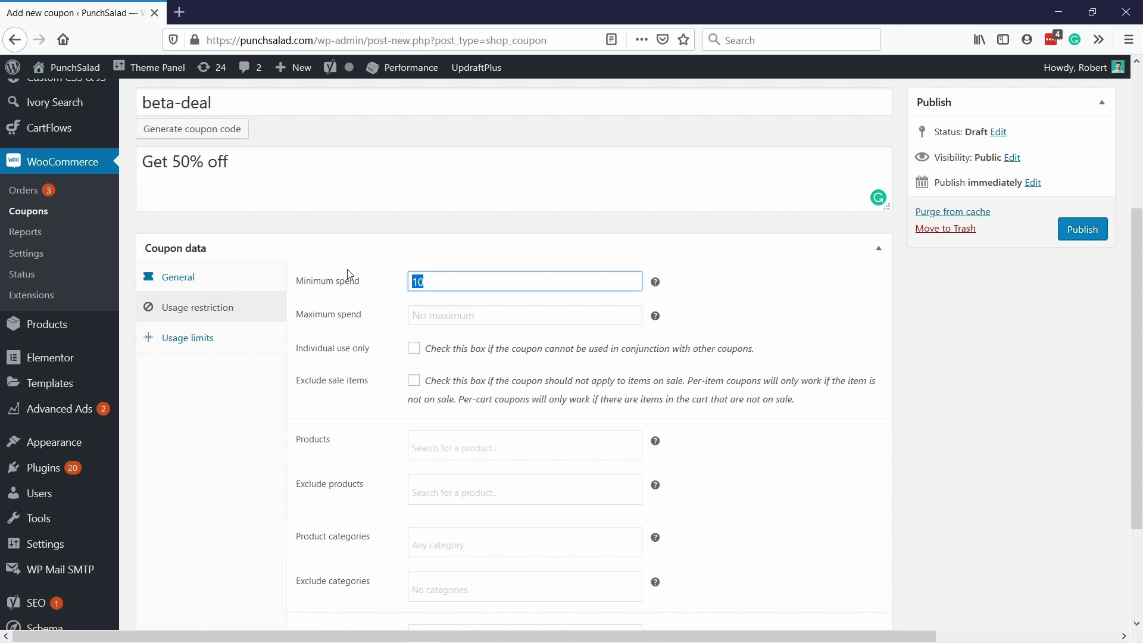
key("BackSpace")
left_click(425, 272)
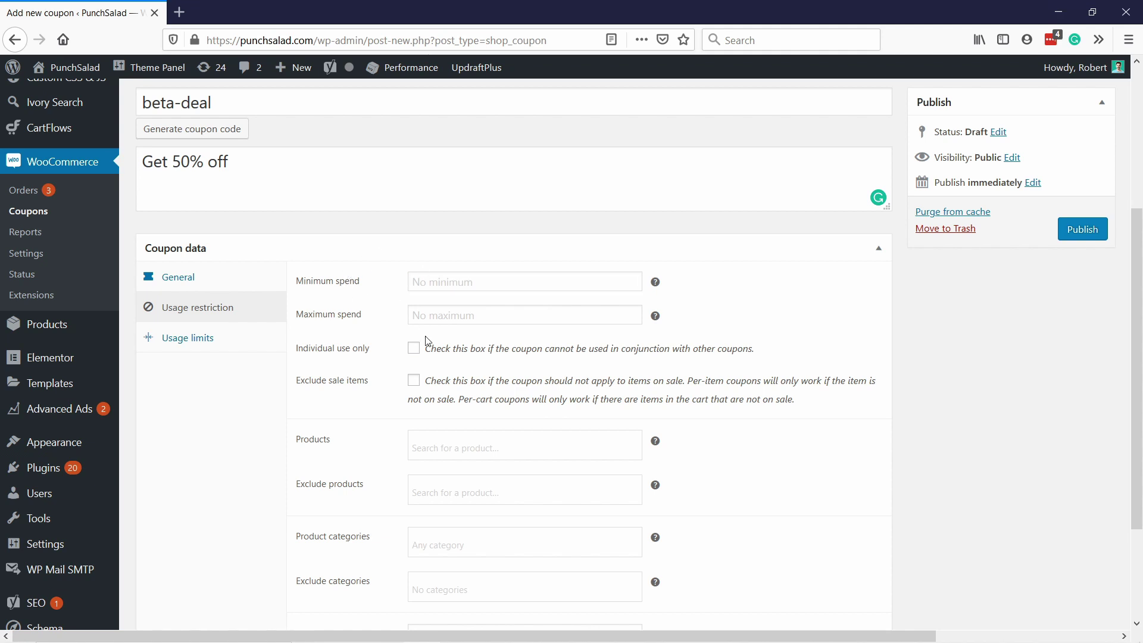
scroll(428, 341, "down", 2)
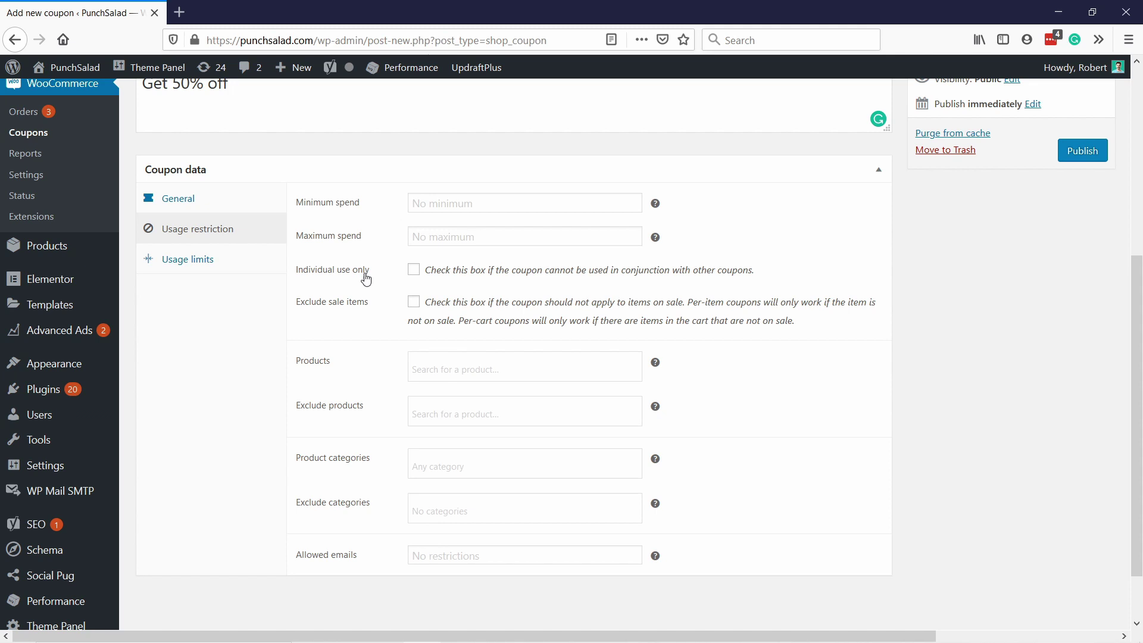
left_click(414, 271)
Step: Exclude sale items and limit the coupon to Ready-Made Website Package (#1174)
left_click(416, 307)
scroll(370, 344, "down", 2)
left_click(444, 306)
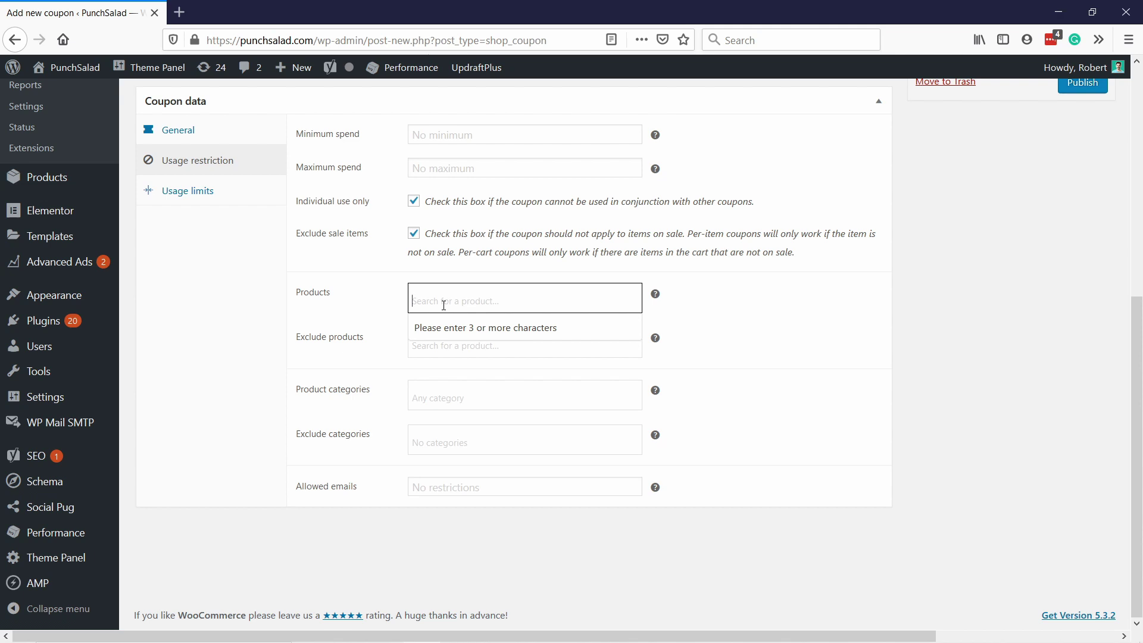
type("read")
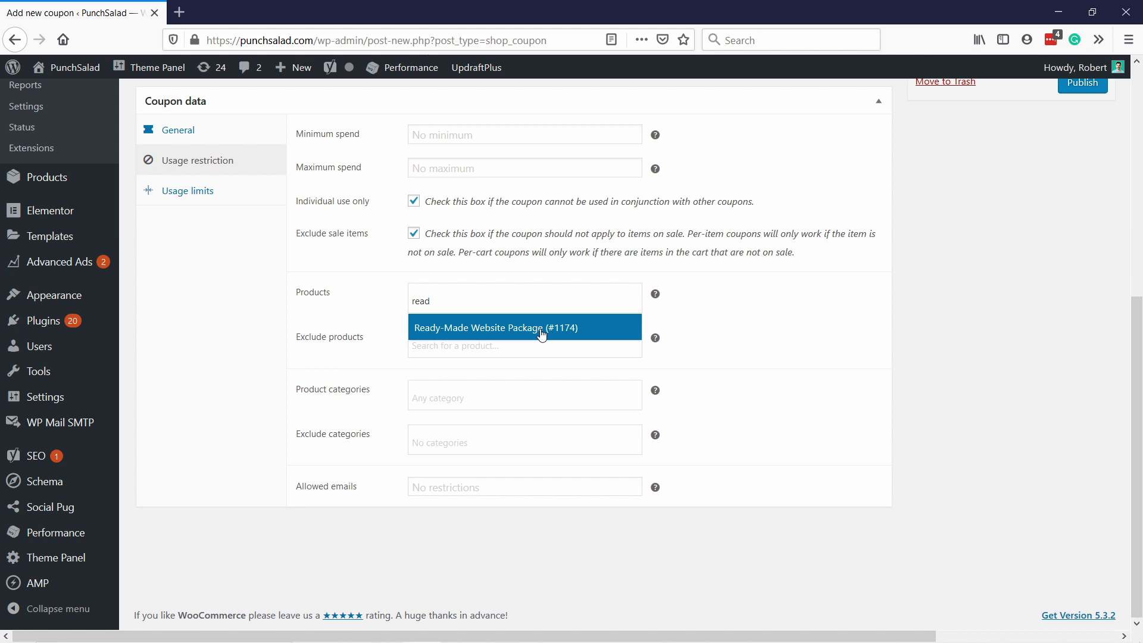
left_click(697, 310)
left_click(417, 350)
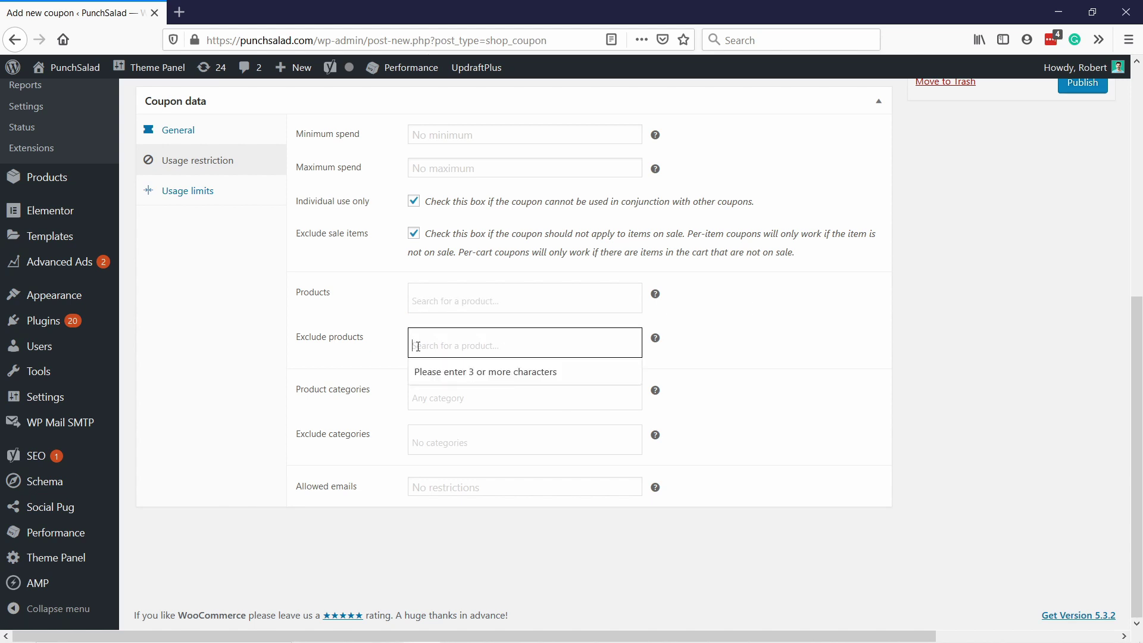
type("read")
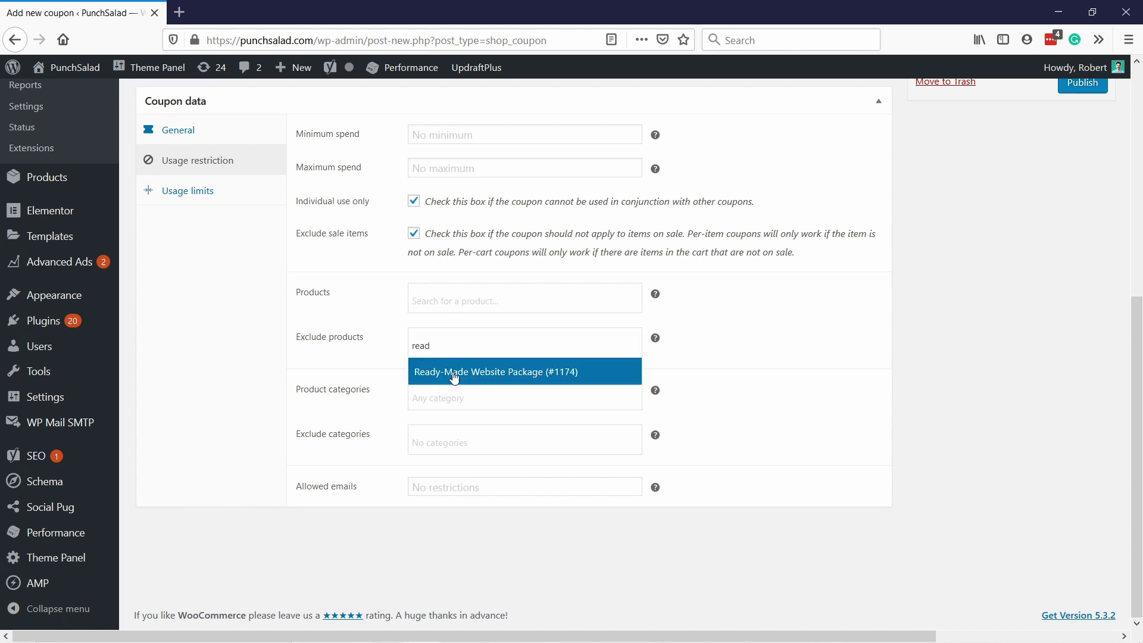
left_click_drag(459, 373, 443, 301)
left_click(443, 301)
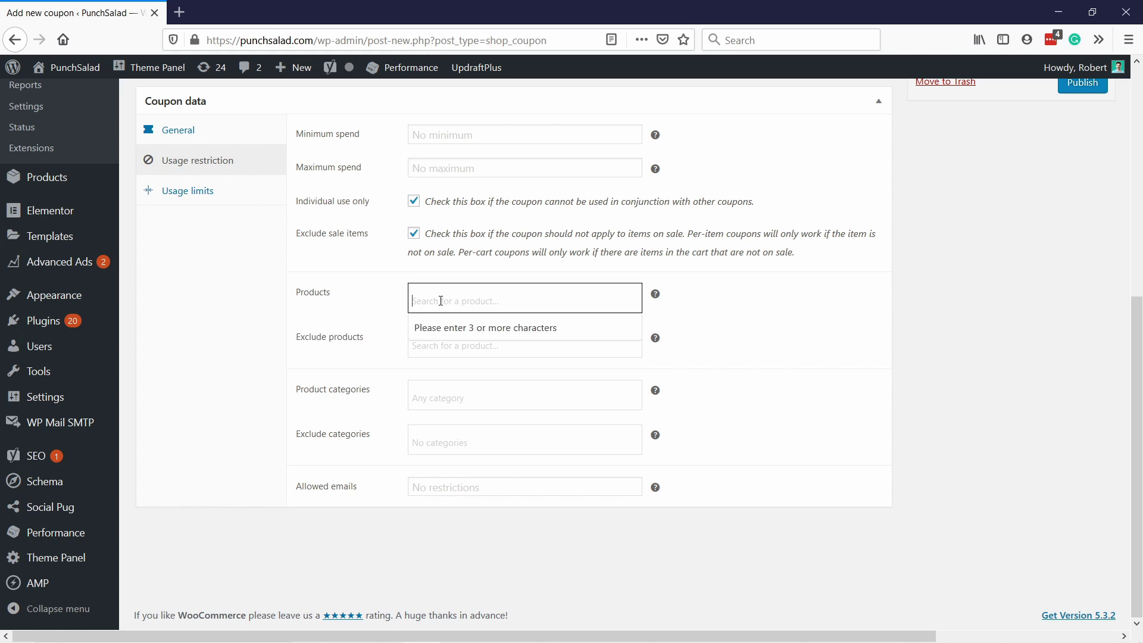
type("read")
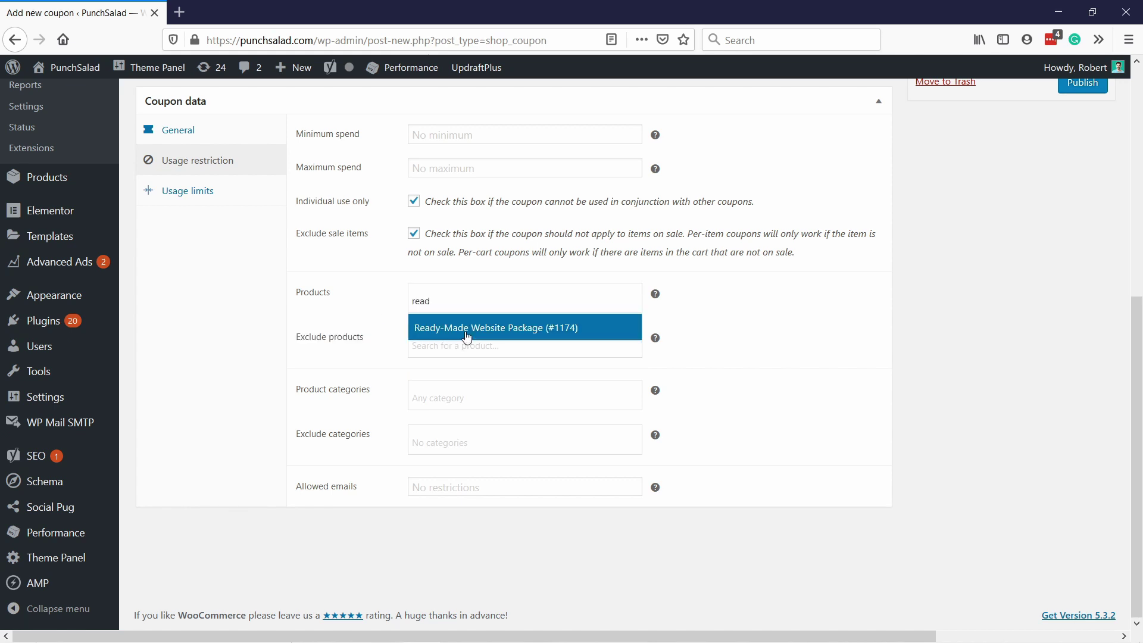
left_click(468, 328)
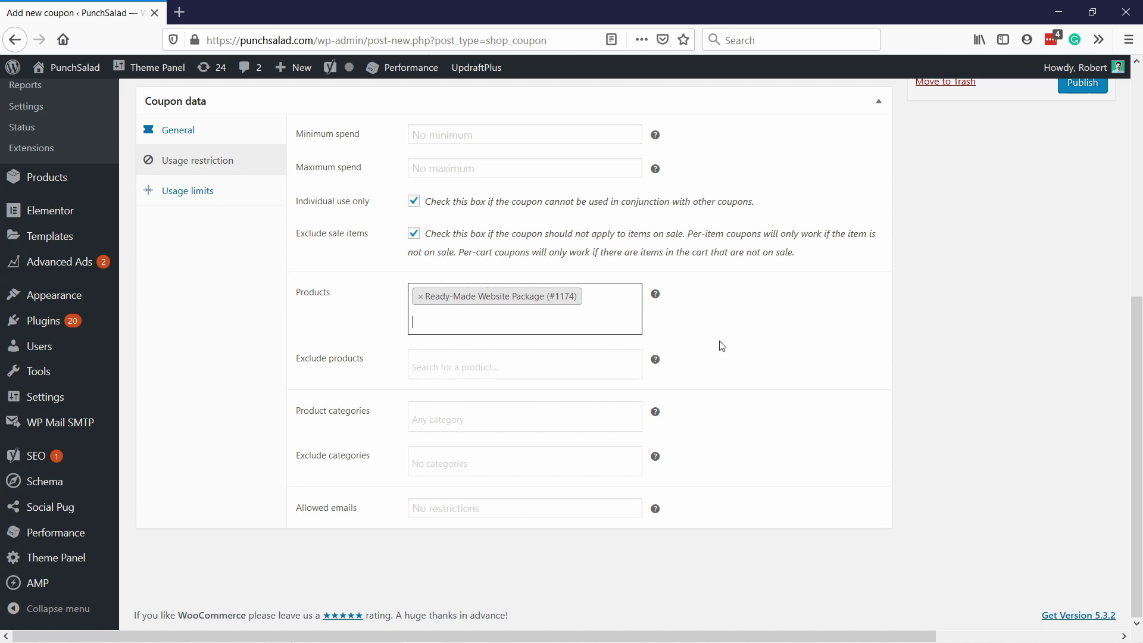
Step: Review the product category restrictions, leaving no categories excluded
left_click(366, 410)
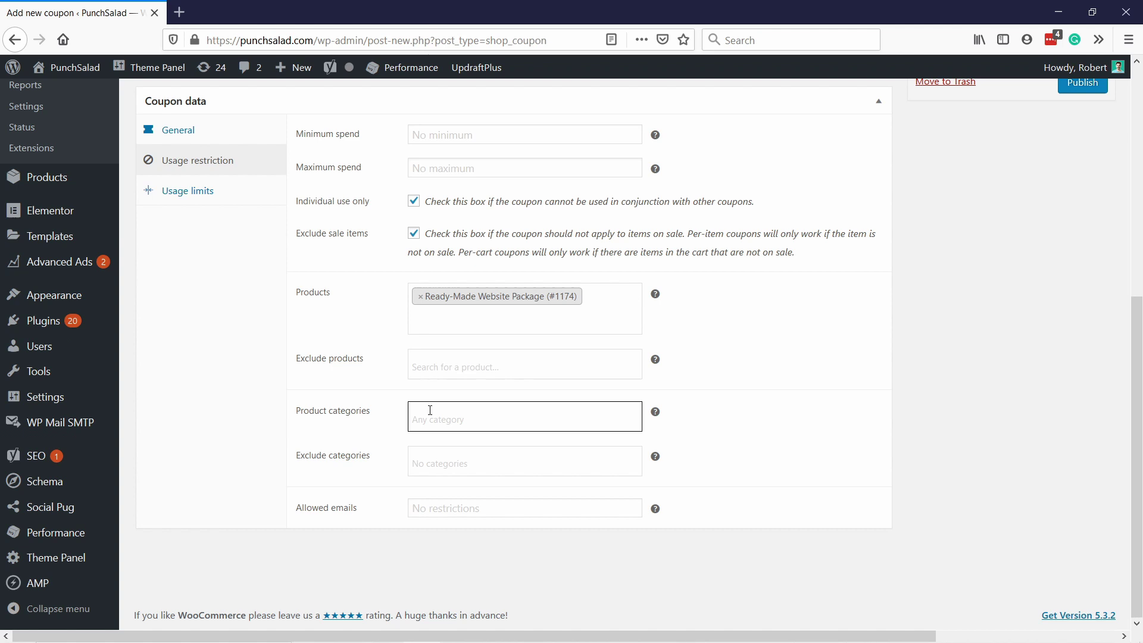
left_click(434, 469)
left_click(841, 413)
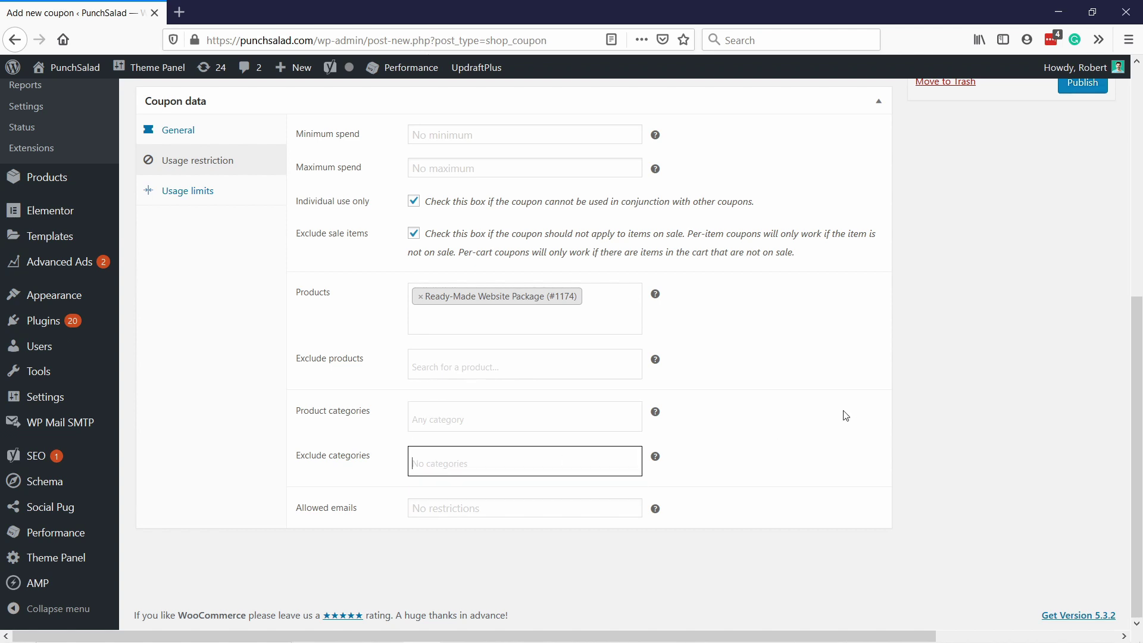
left_click(437, 504)
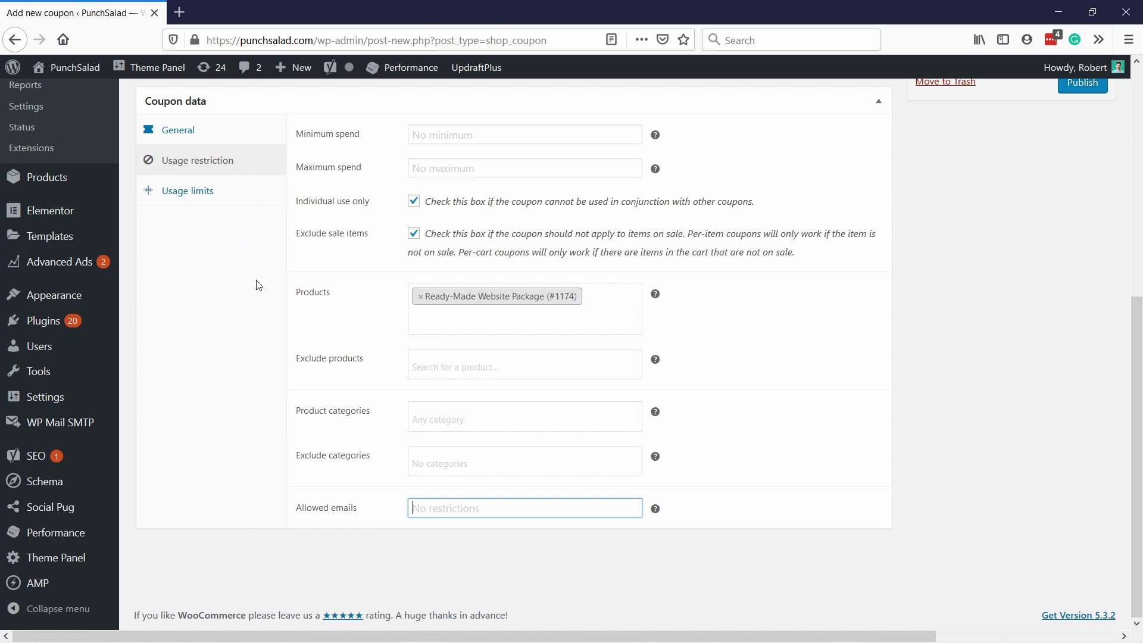
scroll(229, 287, "up", 1)
scroll(232, 262, "up", 1)
scroll(220, 203, "down", 2)
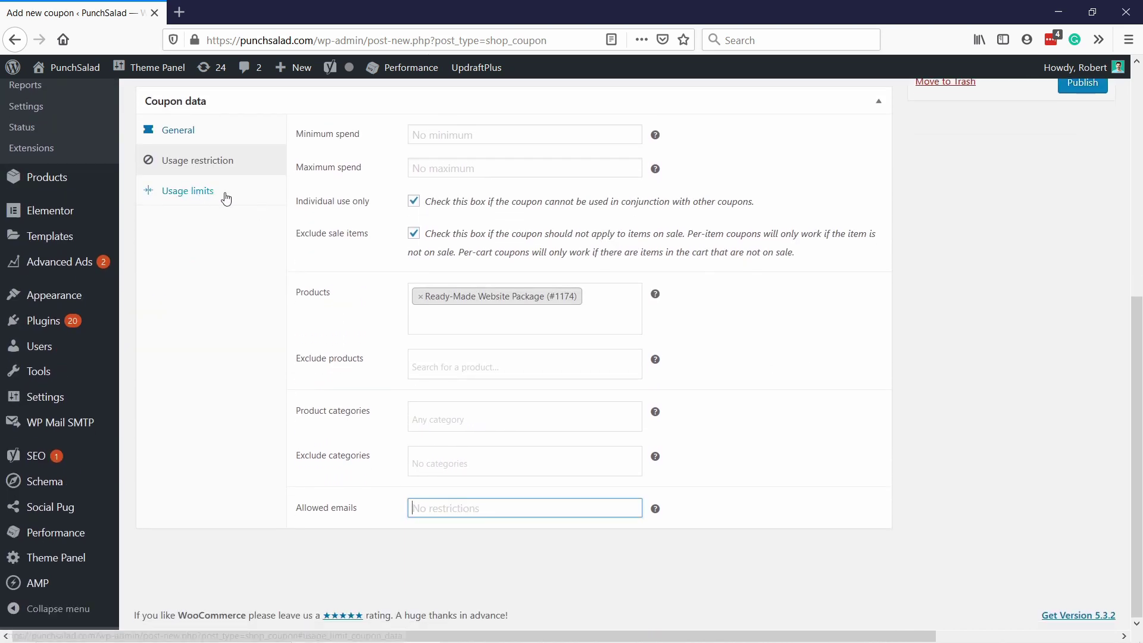
Step: Leave the per-coupon and per-item usage limits empty after trial entries
left_click(217, 193)
scroll(304, 217, "up", 2)
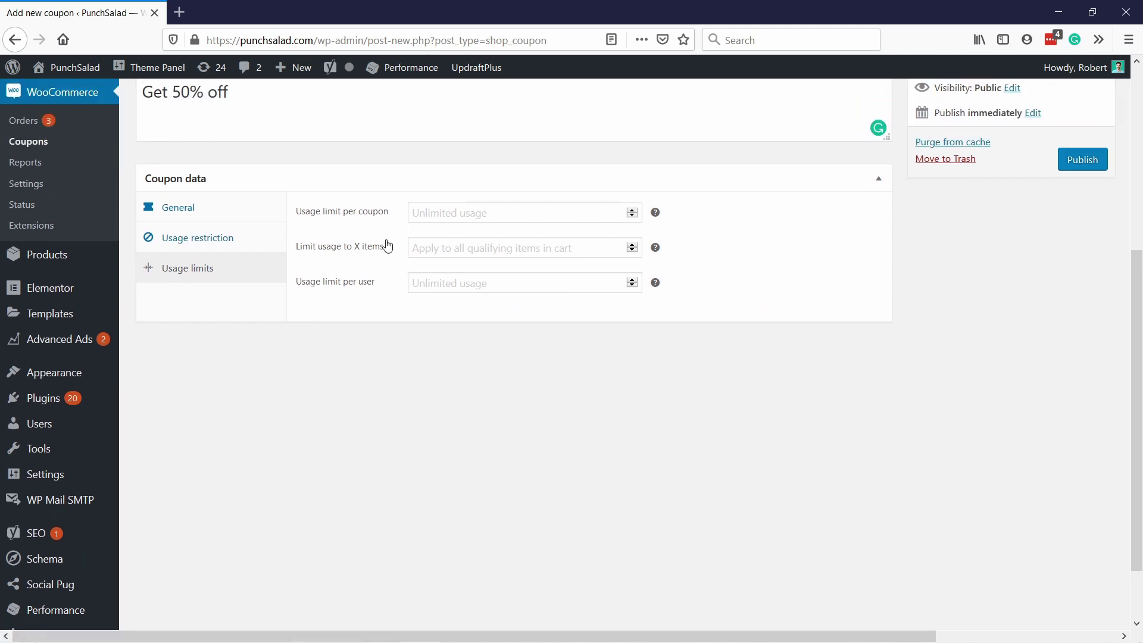
left_click(434, 215)
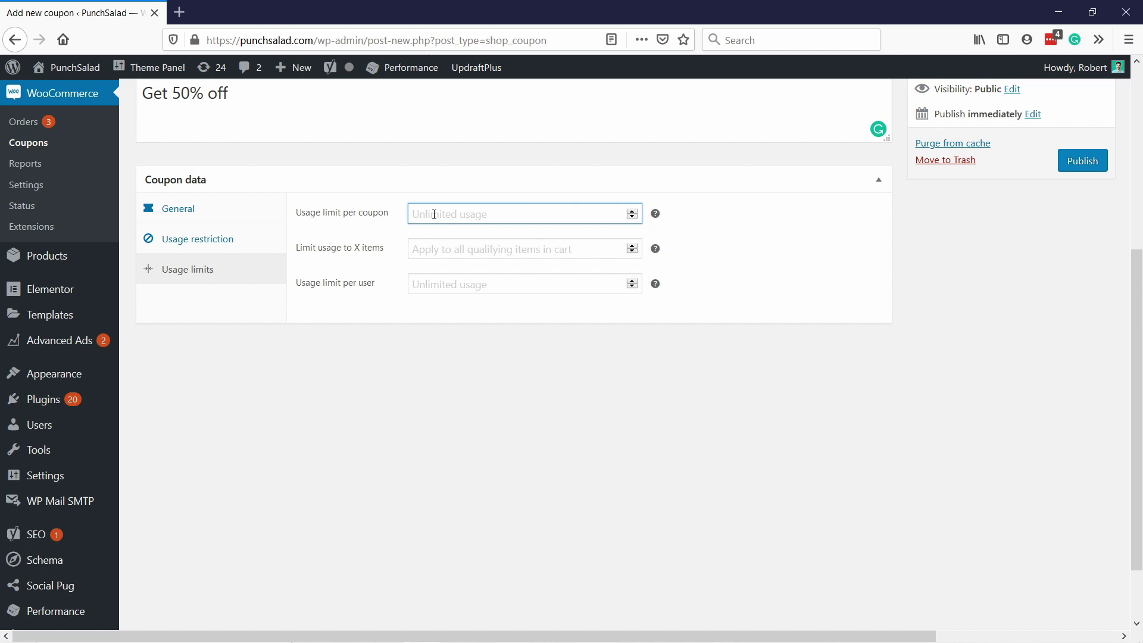
type("10")
double_click(434, 214)
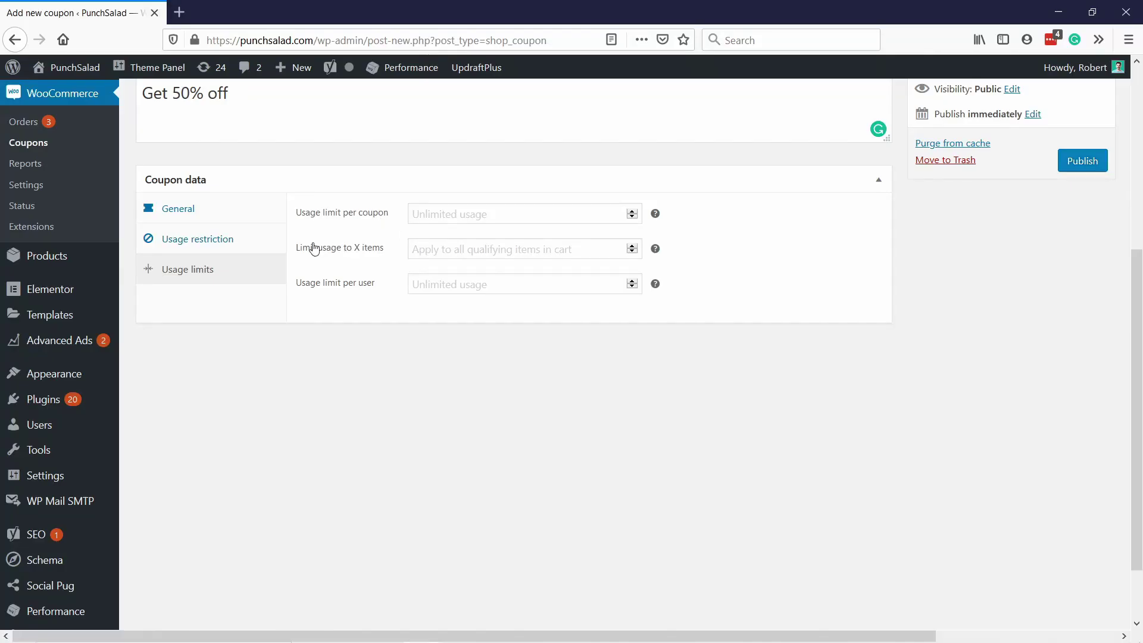
left_click(435, 250)
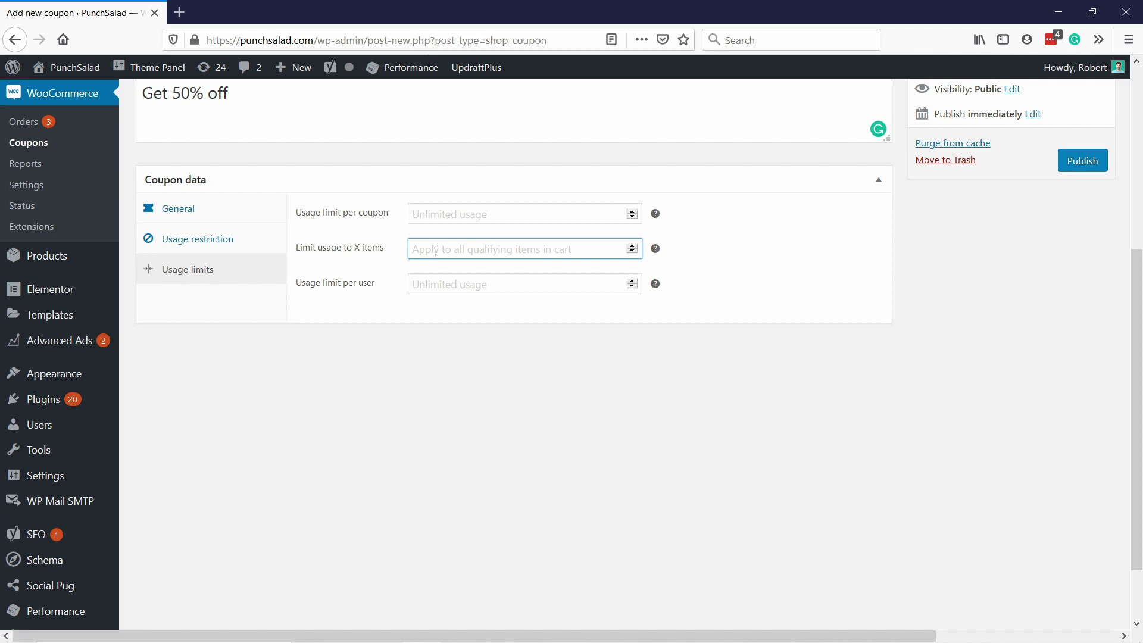
type("3")
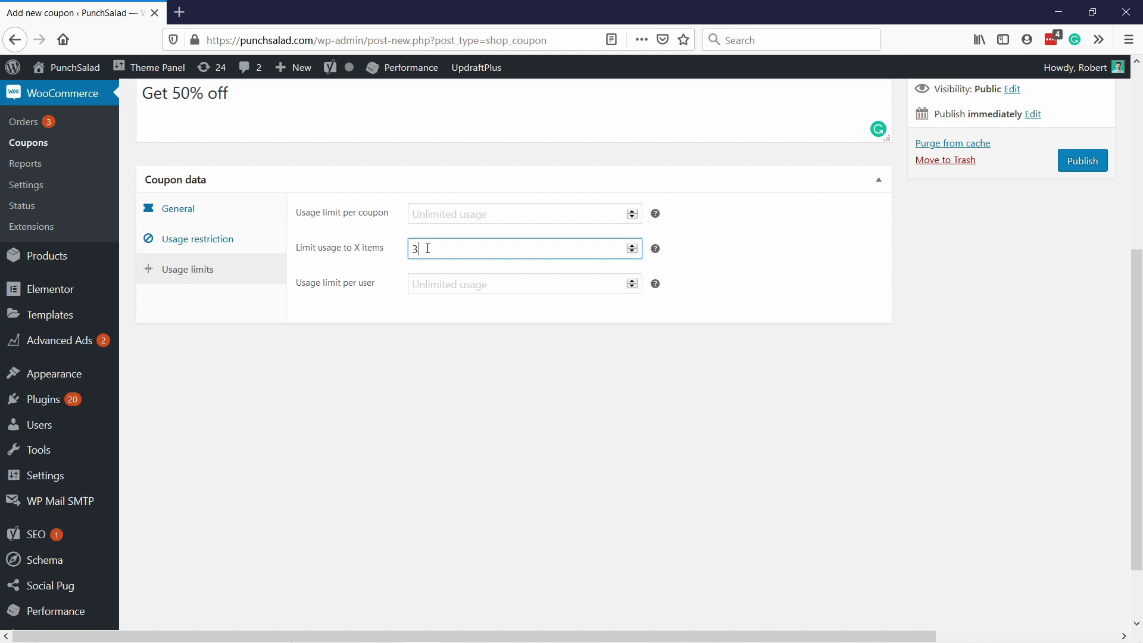
left_click_drag(427, 249, 342, 234)
key("BackSpace")
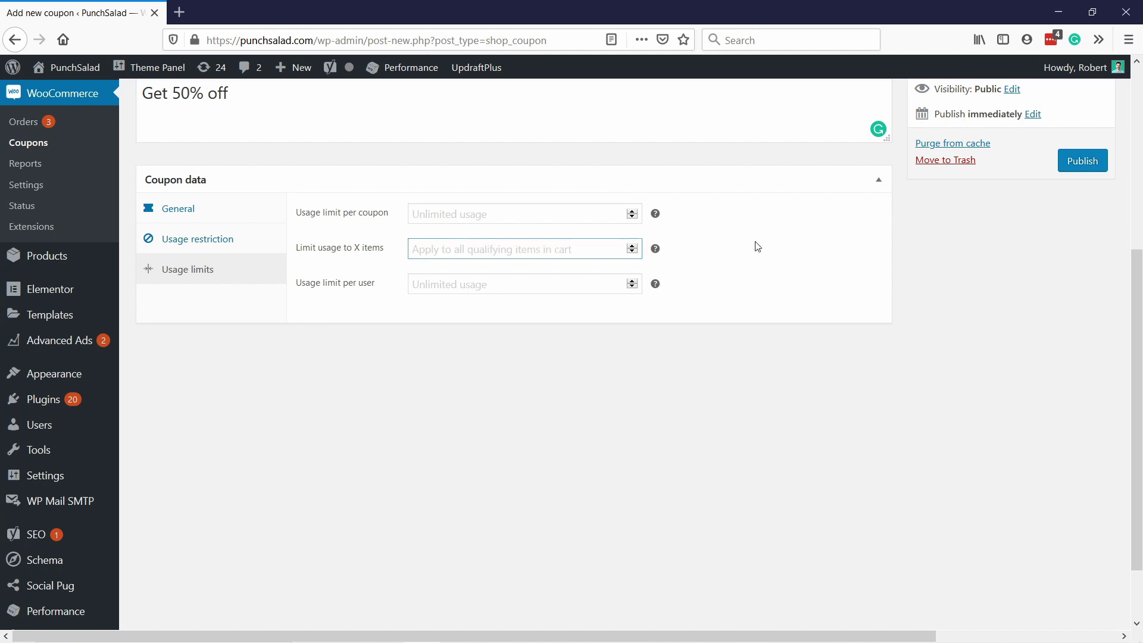
type("3")
mouse_move(656, 249)
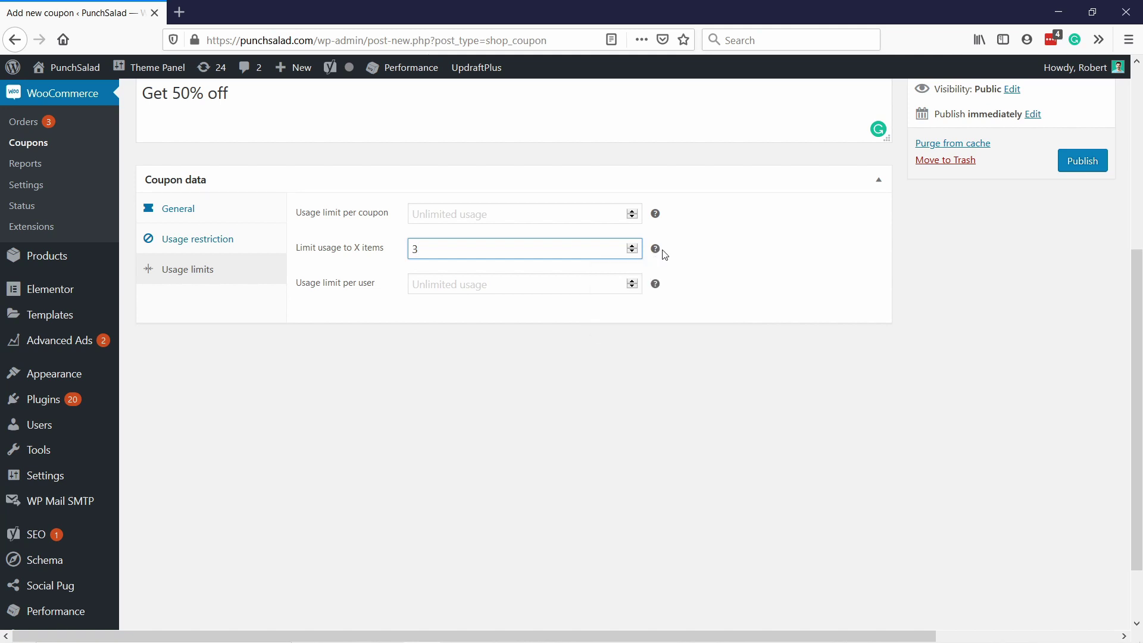
key("BackSpace")
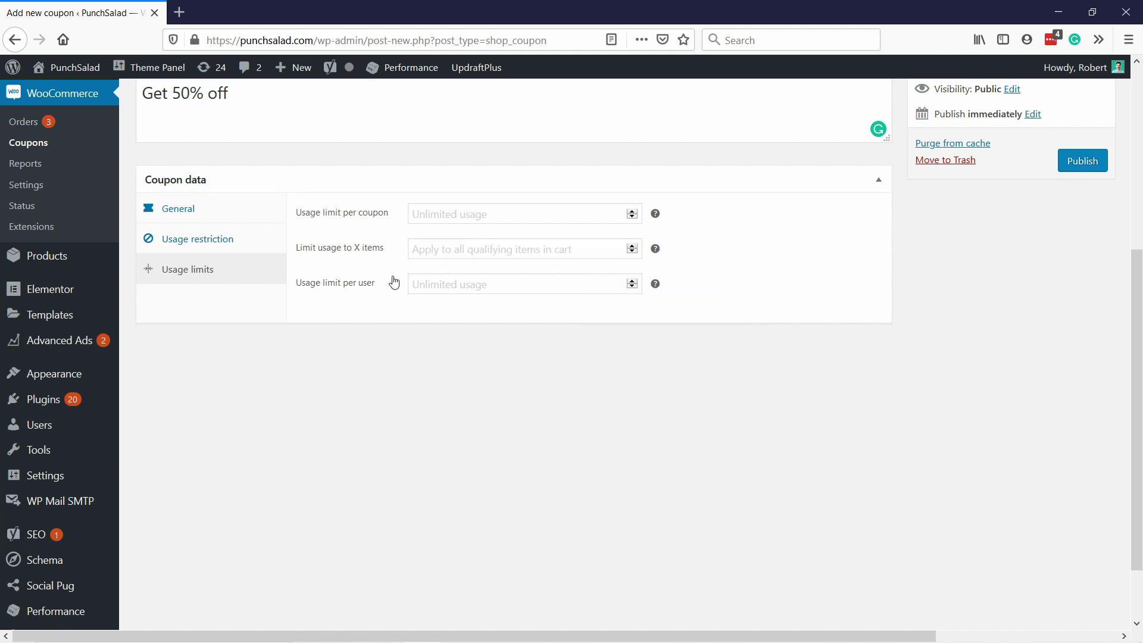
Step: Set 'Usage limit per user' to 1
left_click(440, 287)
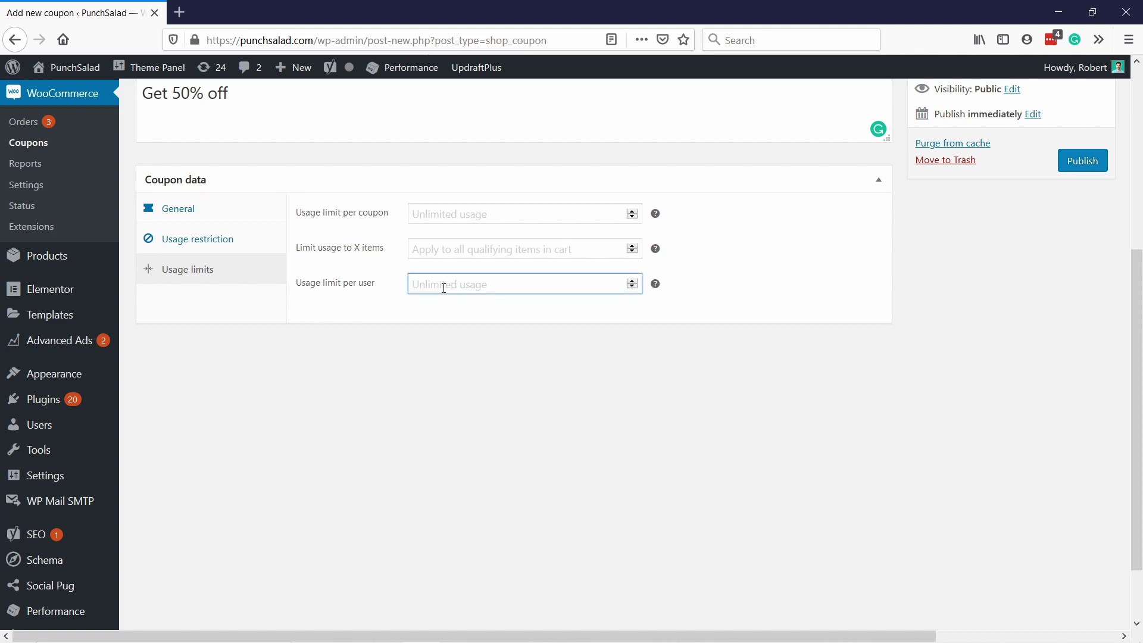
type("1")
left_click(715, 280)
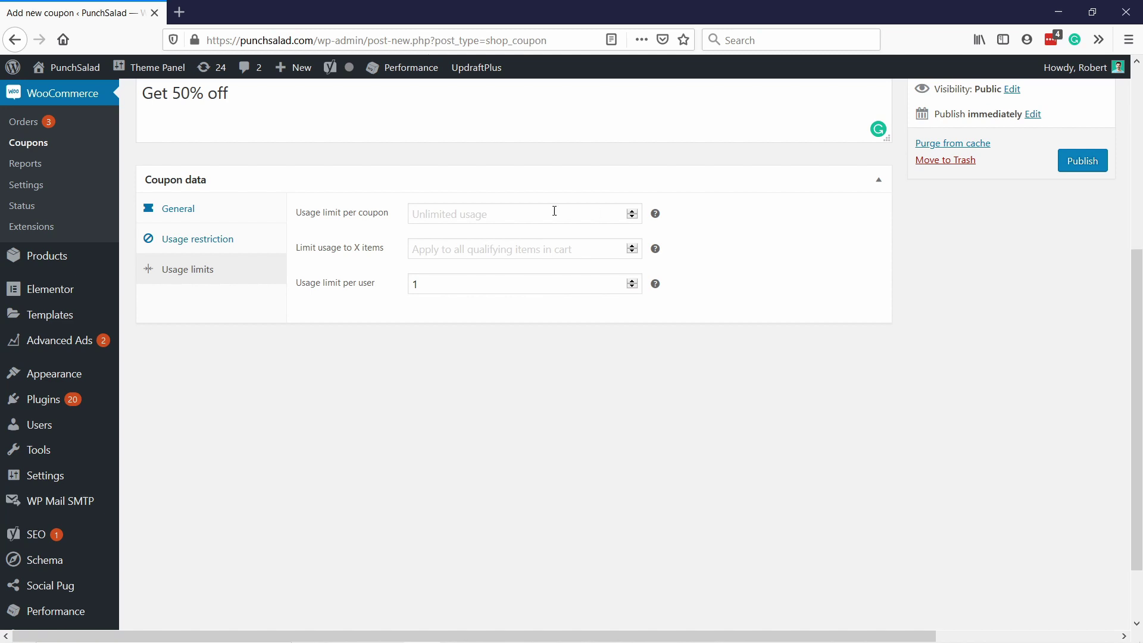
scroll(747, 247, "up", 3)
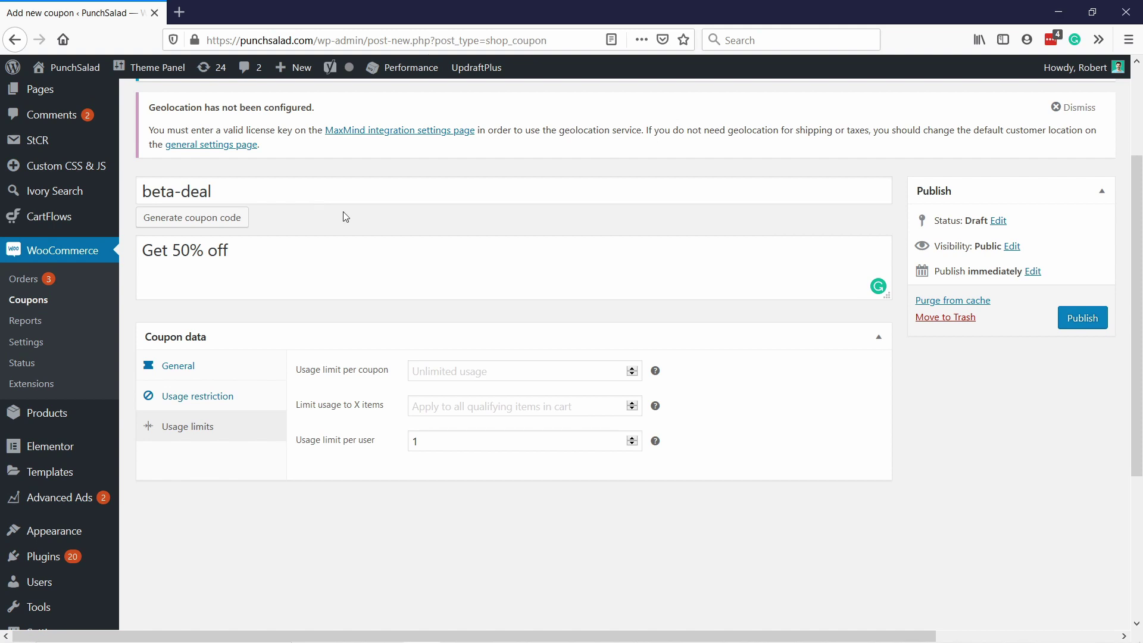
Step: Publish the beta-deal coupon and switch to the shop page in the other browser
left_click(1088, 320)
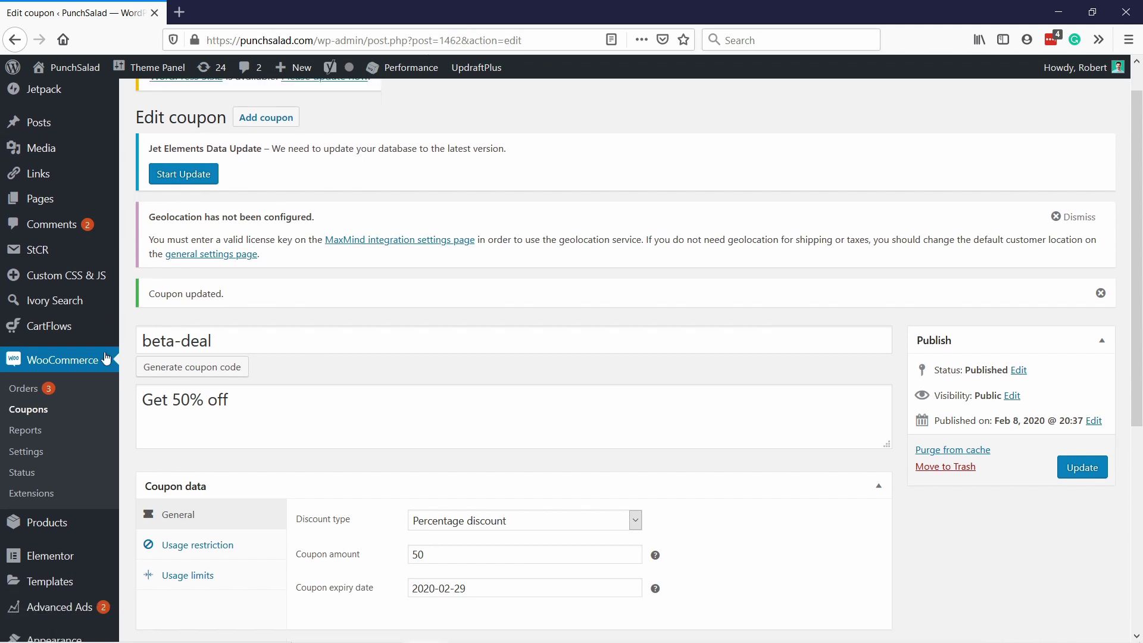
scroll(106, 357, "down", 1)
left_click_drag(255, 296, 72, 288)
key("ctrl+c")
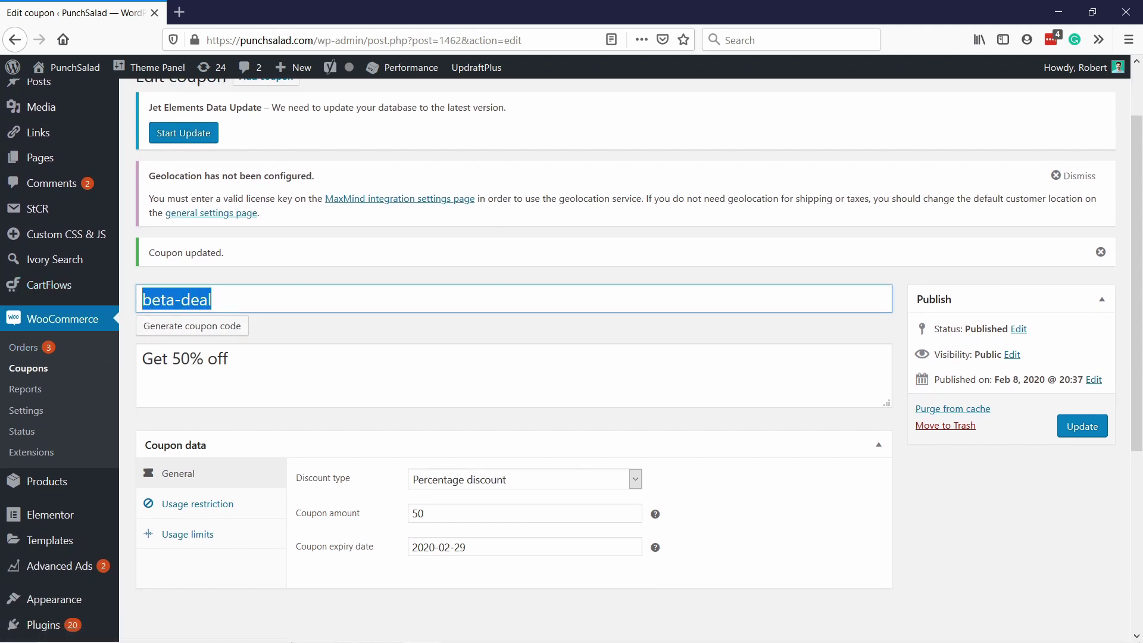
key("alt+Tab")
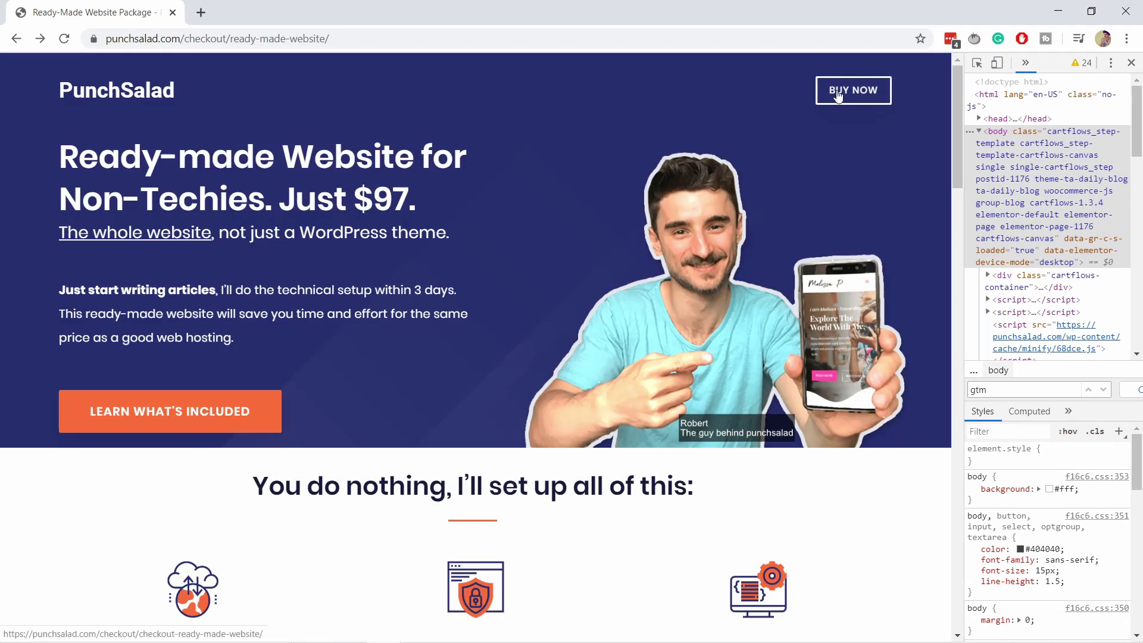
Step: Check out the website package and apply beta-deal, cutting $97.00 to $48.50
left_click(837, 96)
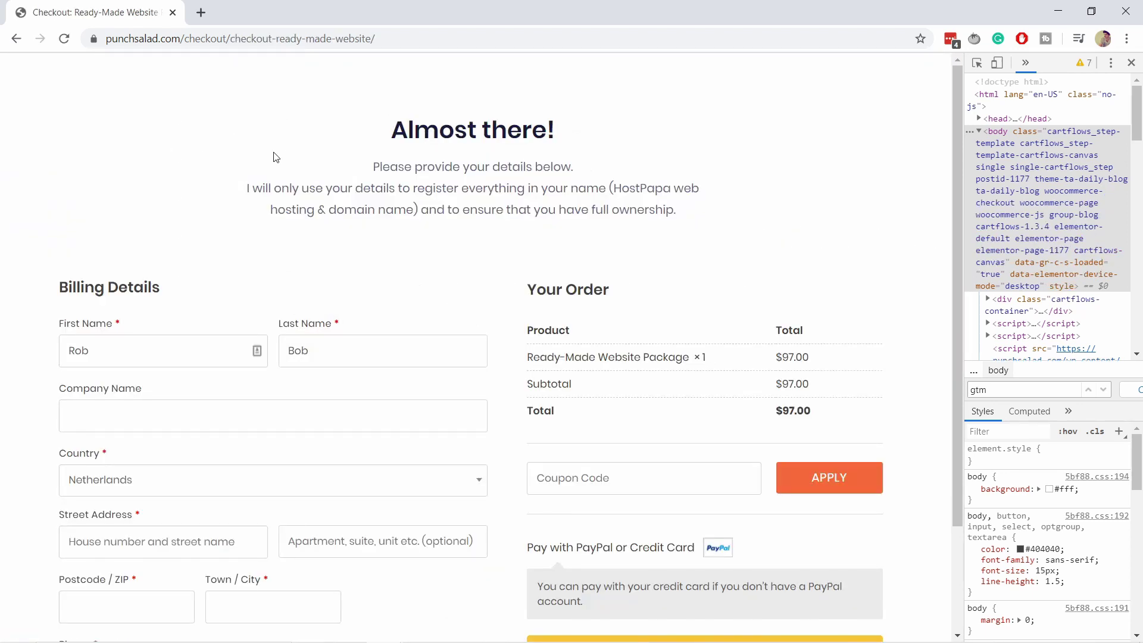
scroll(275, 155, "down", 2)
scroll(282, 159, "up", 2)
scroll(665, 397, "down", 1)
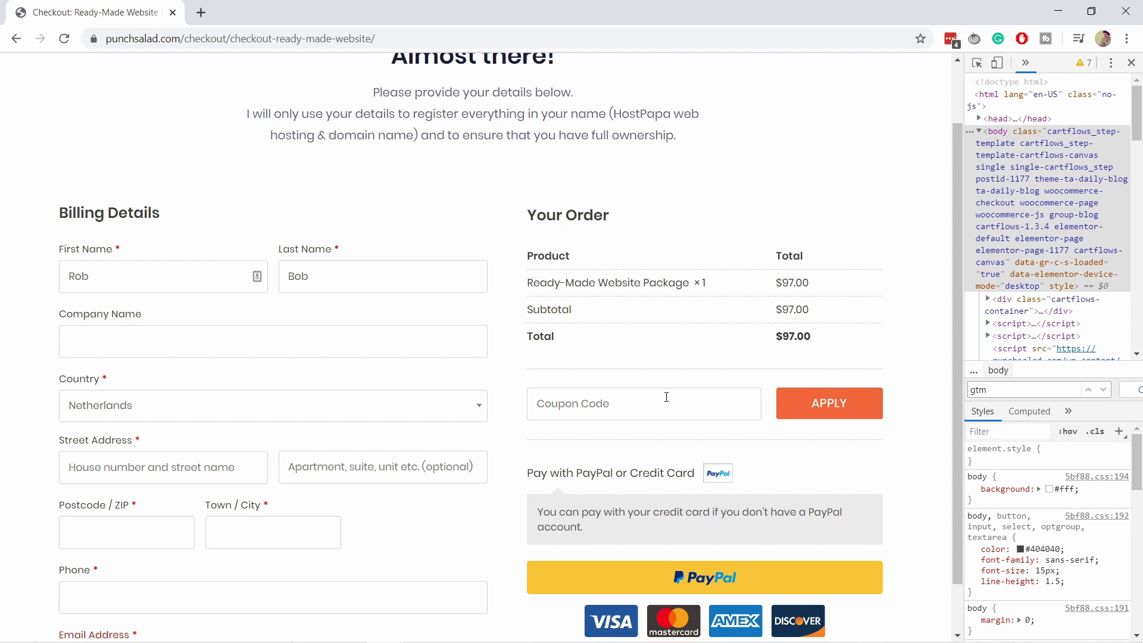
left_click(617, 409)
key("ctrl+v")
left_click(820, 412)
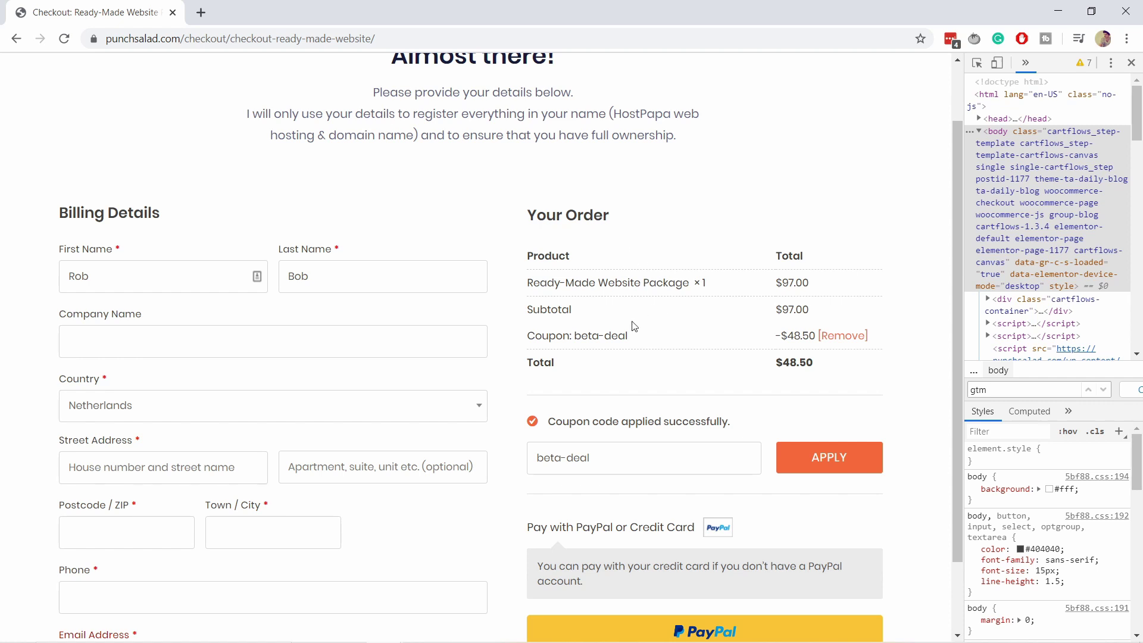
scroll(637, 417, "down", 2)
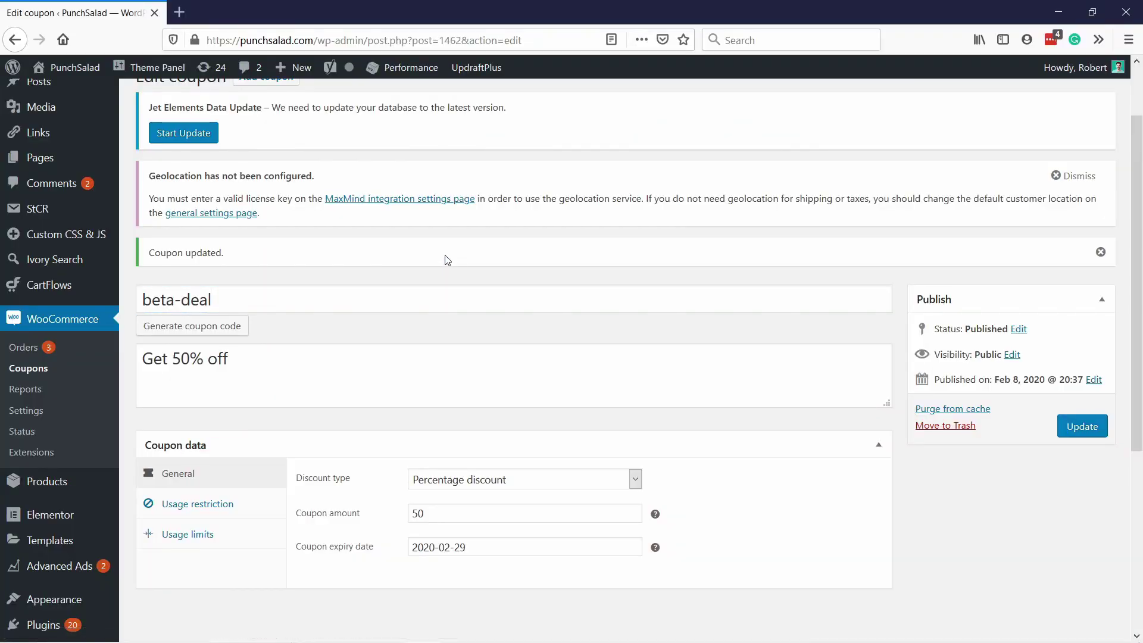
Step: Create a new coupon with code '20dollarsoff' and description 'Get 20 dollars off'
scroll(447, 262, "up", 3)
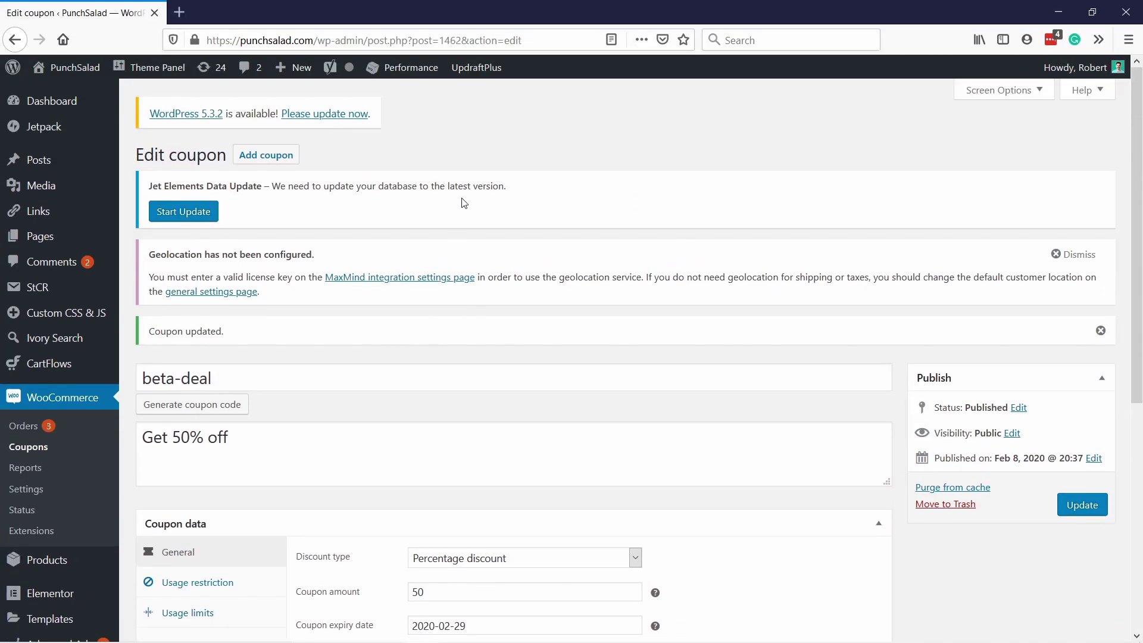
left_click(266, 155)
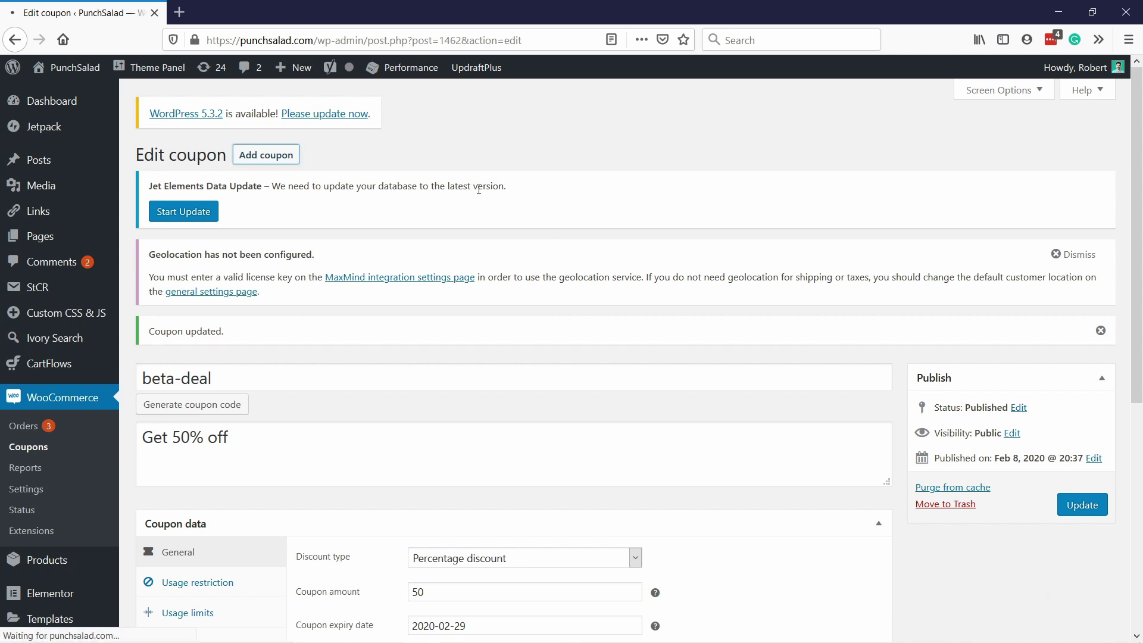
scroll(400, 291, "down", 3)
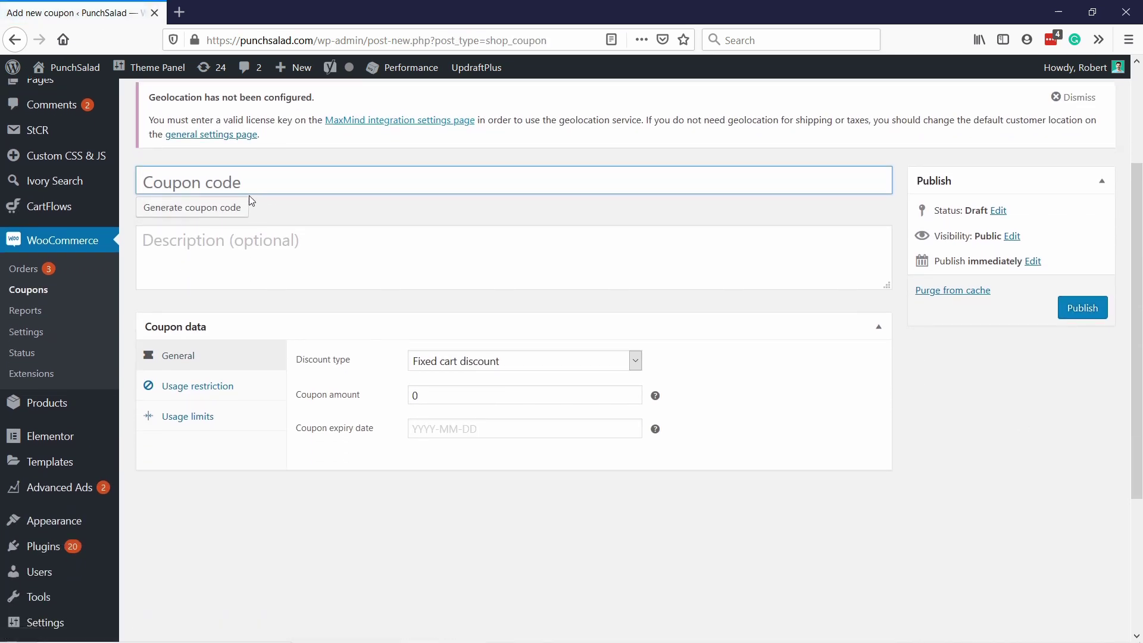
left_click(232, 183)
type("20dollars")
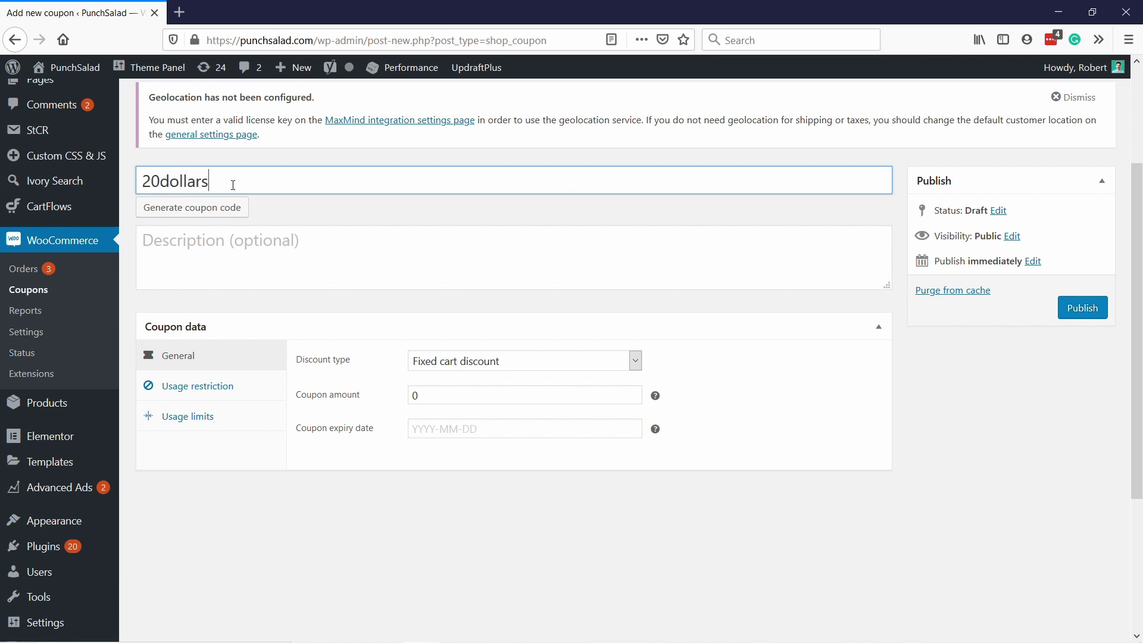
type("off")
left_click(232, 251)
type("G")
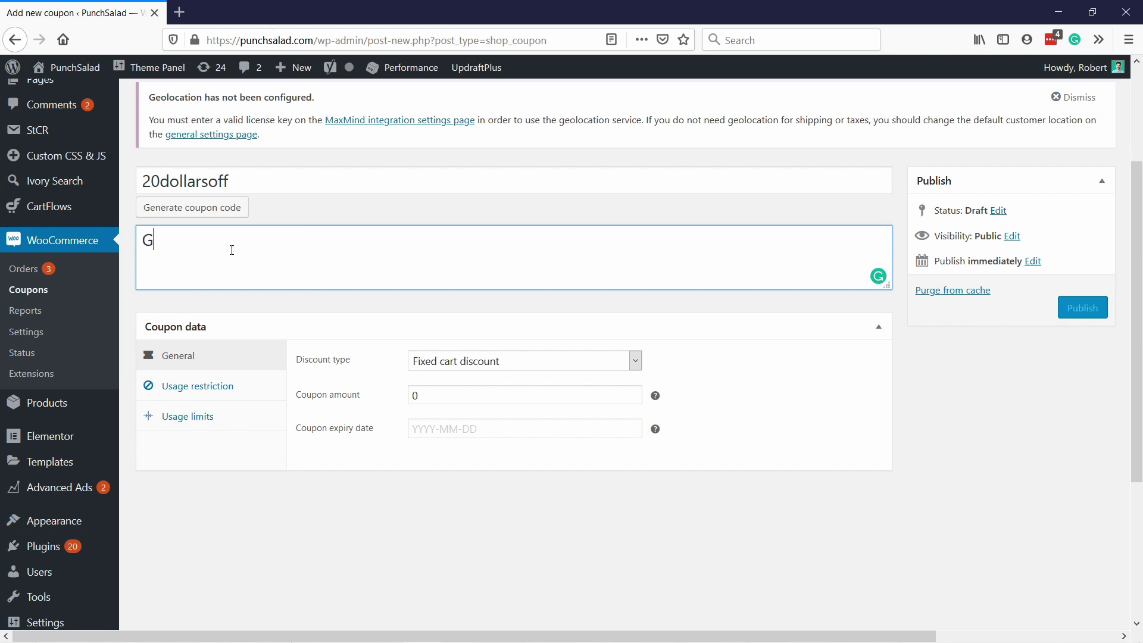
type("et 20 ")
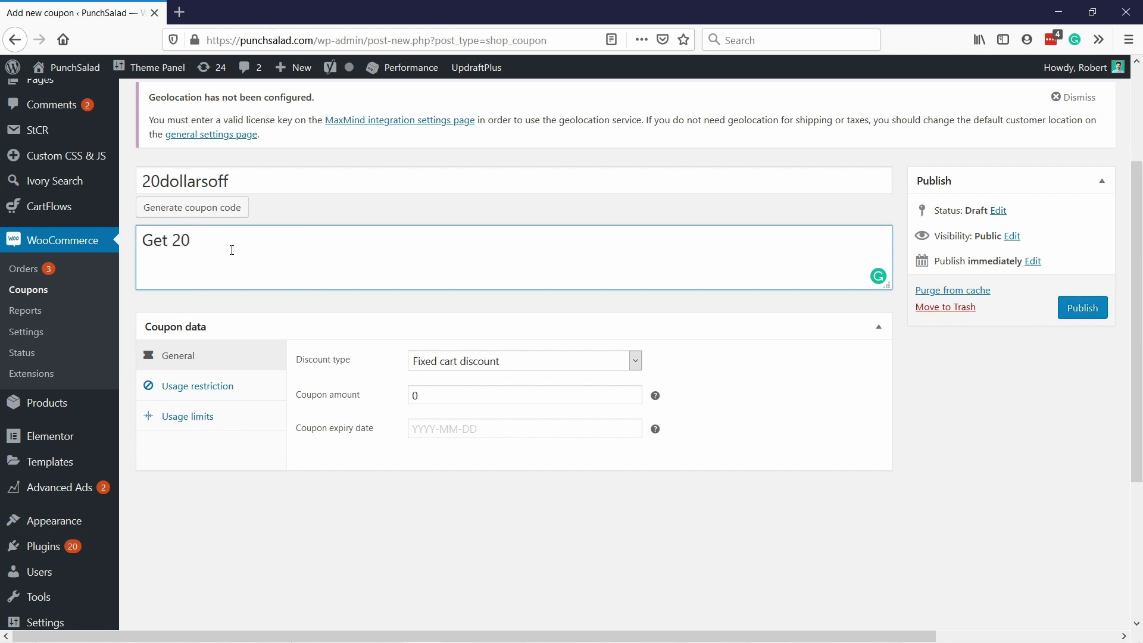
type("dollars off")
Step: Make it a 20 fixed cart discount, individual use only, and publish it
left_click(470, 361)
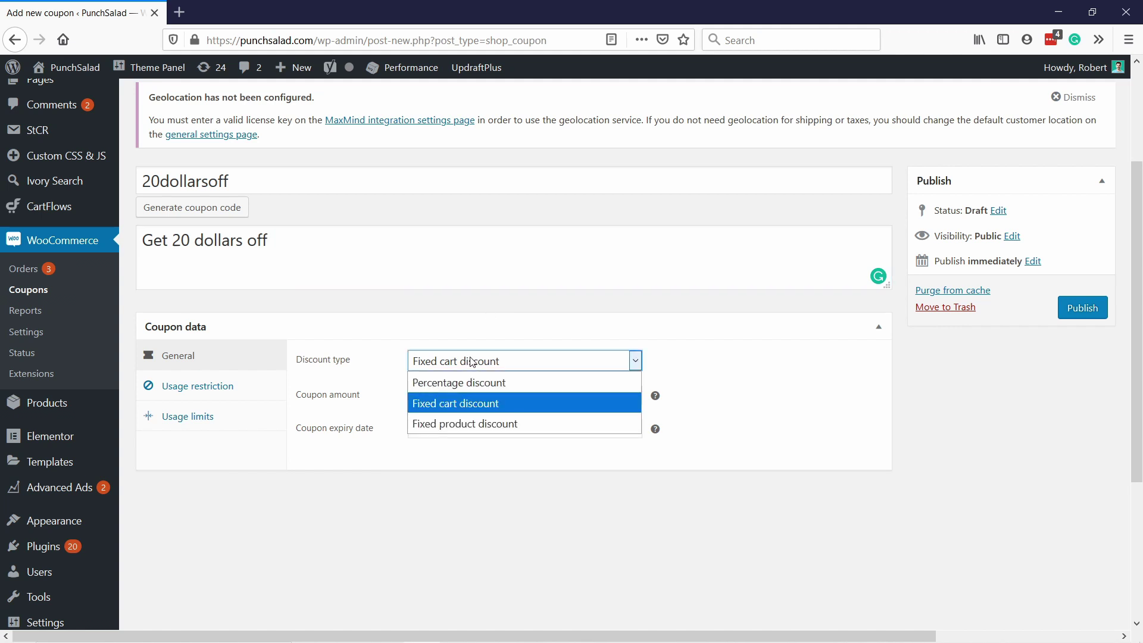
left_click(462, 408)
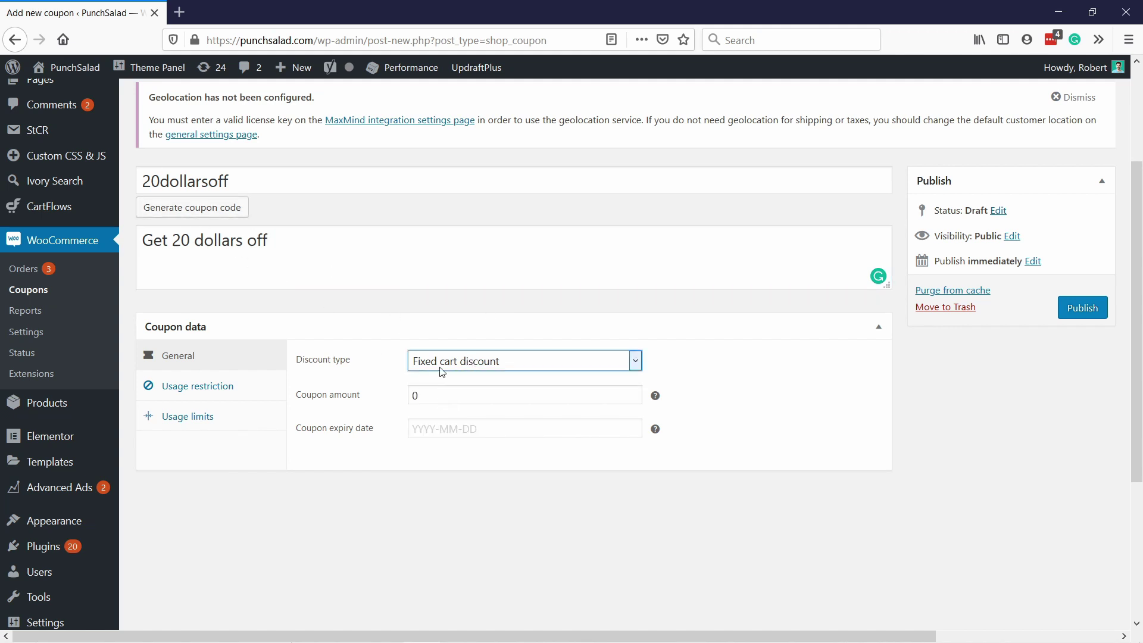
double_click(429, 393)
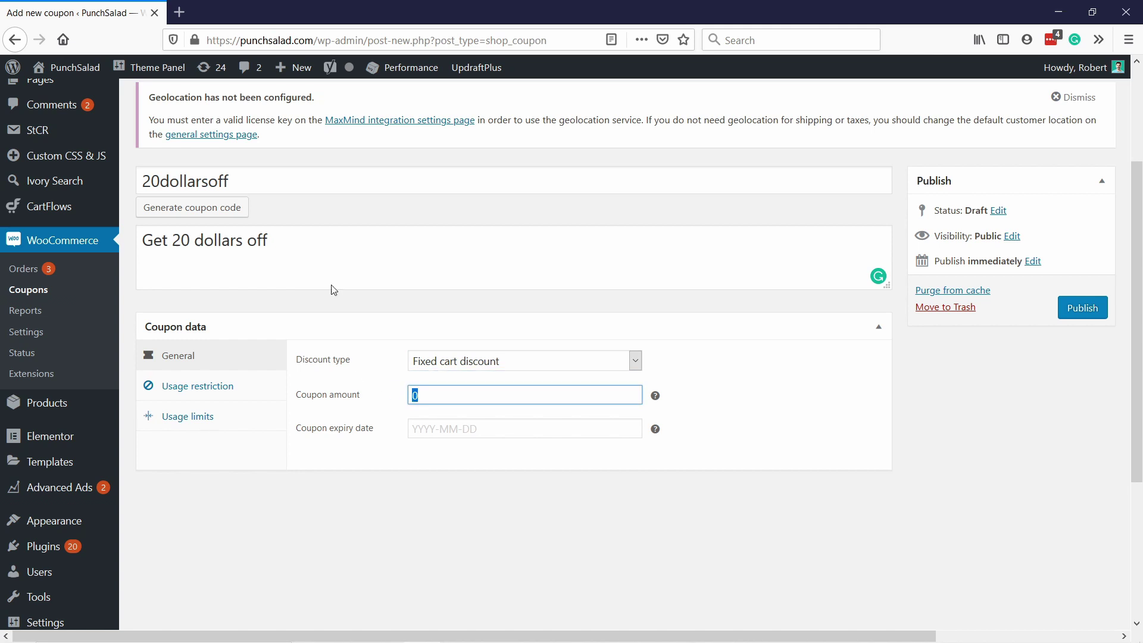
type("20")
left_click(306, 410)
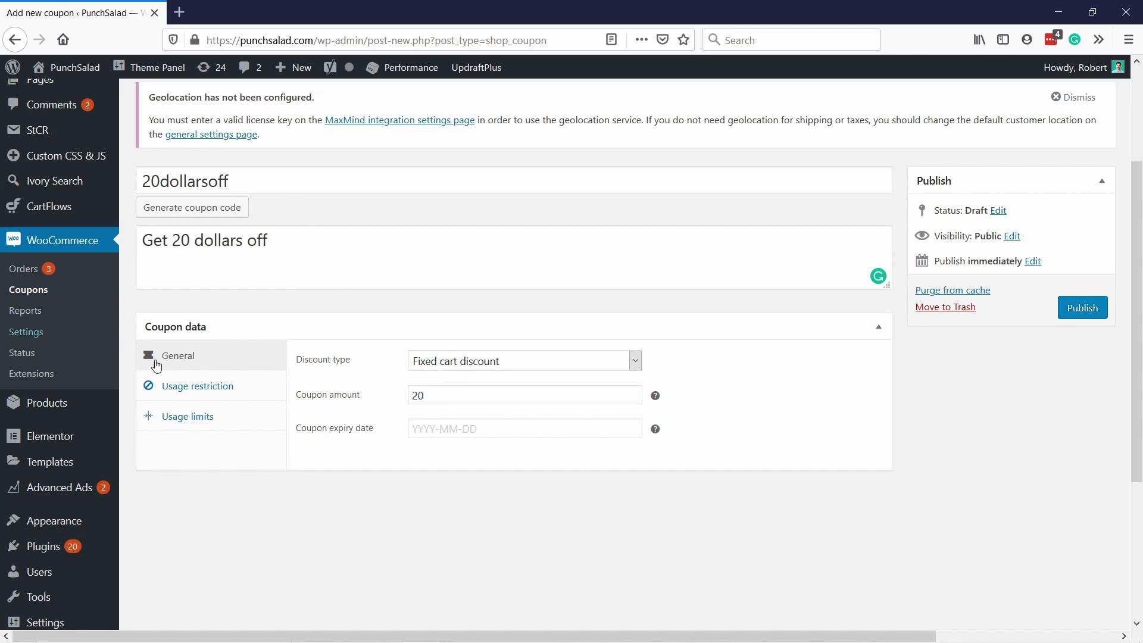
left_click(224, 410)
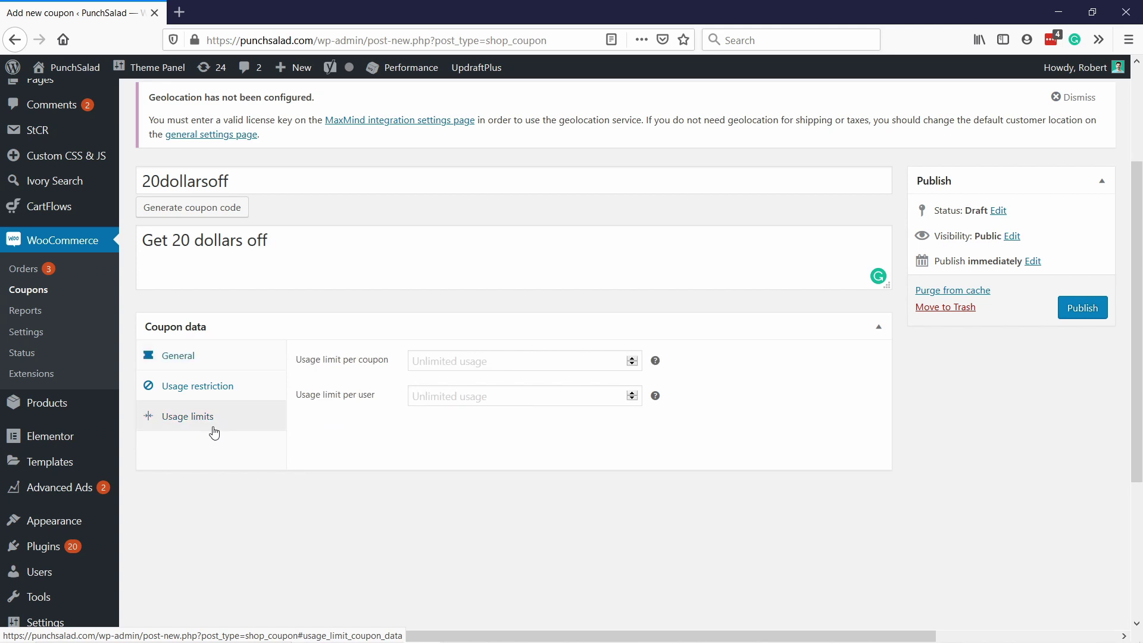
left_click(205, 383)
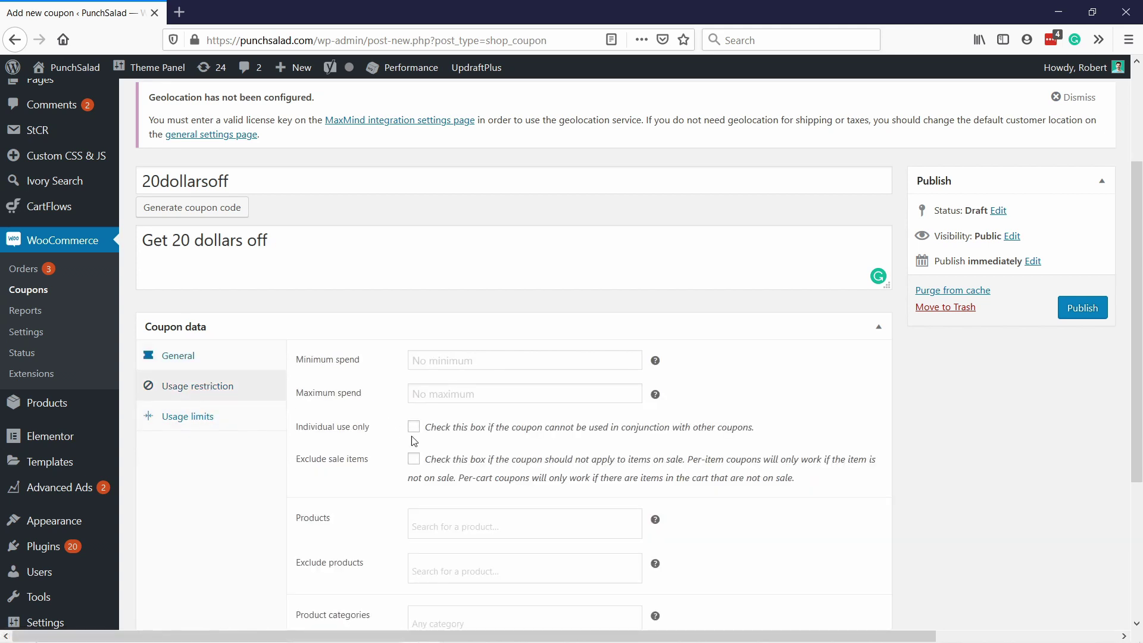
left_click(413, 426)
key("Return")
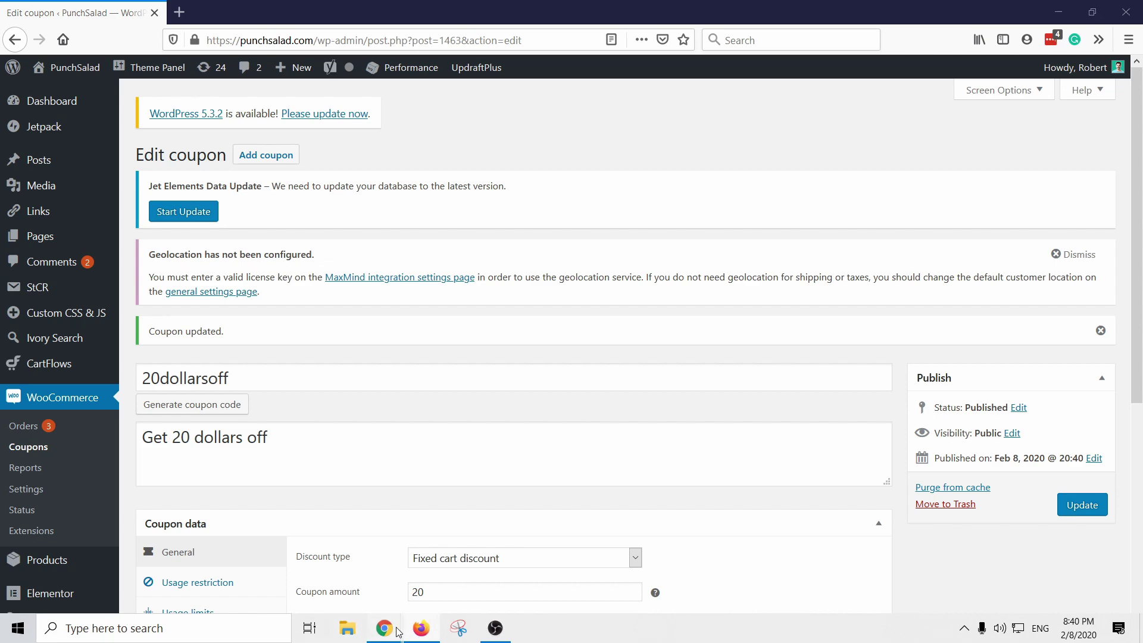
Step: Bring the PunchSalad checkout page up in Chrome and reload it
mouse_move(397, 631)
left_click(462, 571)
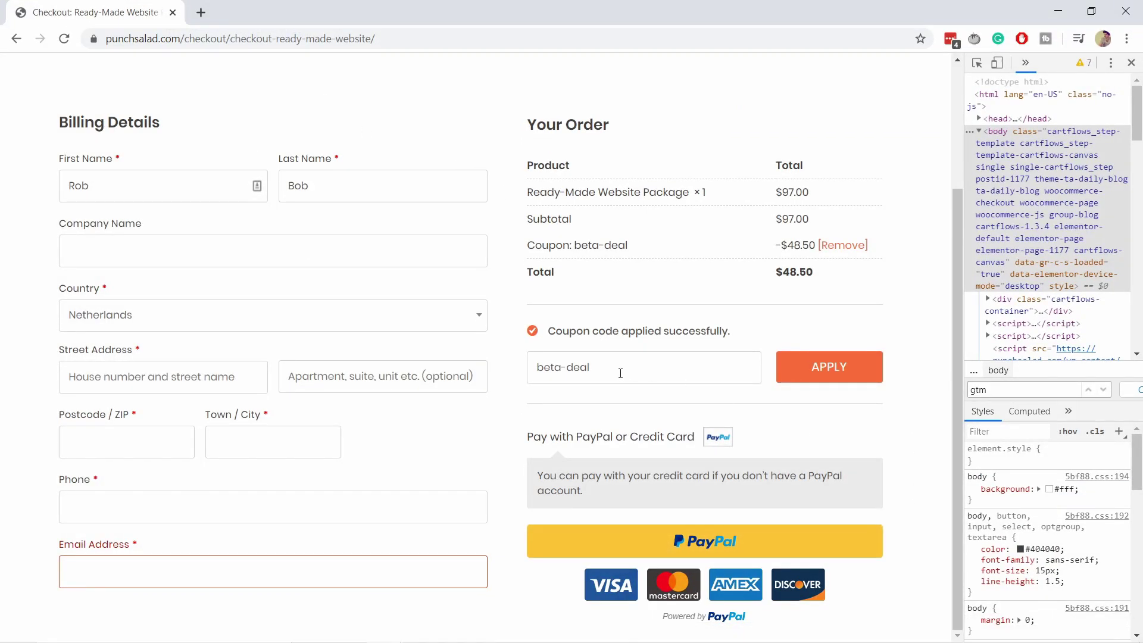
left_click(63, 38)
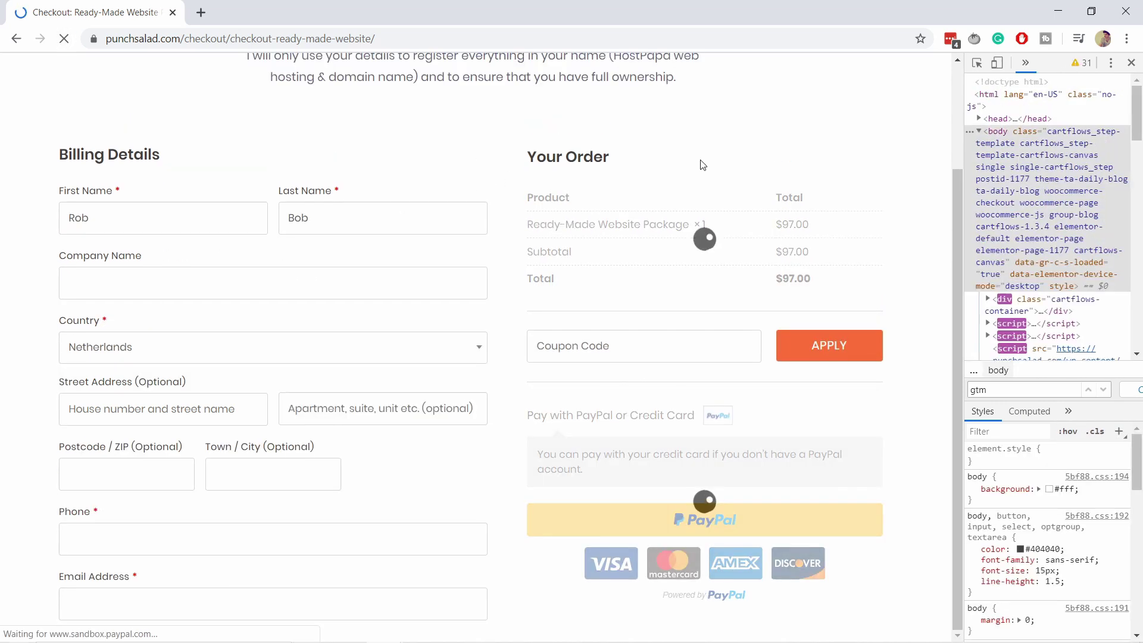
scroll(713, 210, "up", 2)
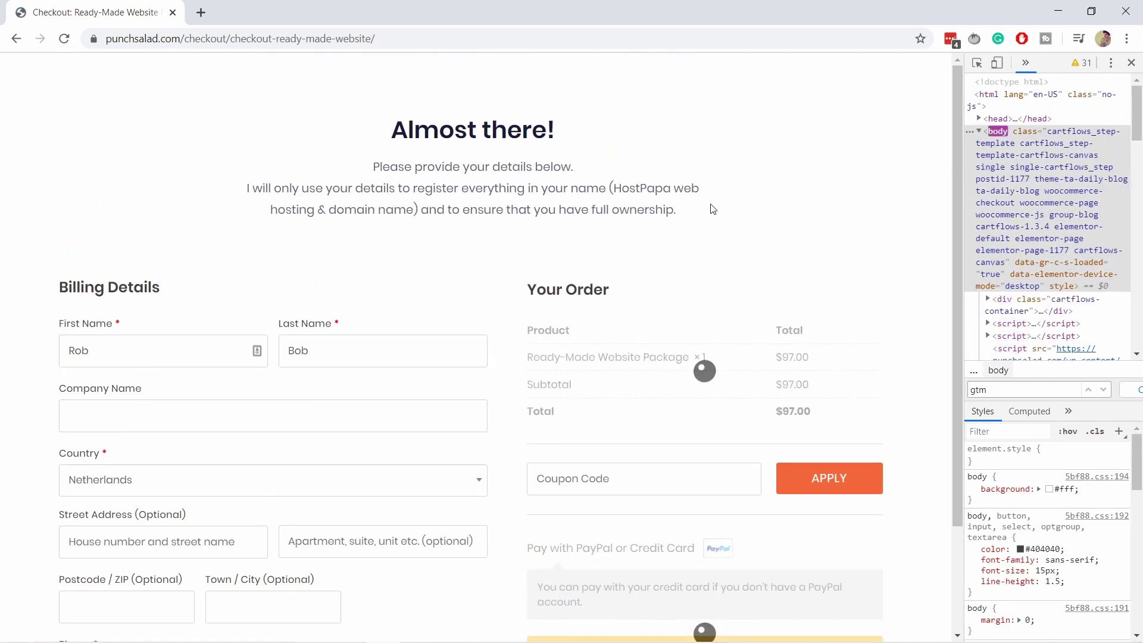
Step: Enter coupon code beta-deal, then replace it with 20dollarsoff
left_click(592, 481)
type("beta-deal")
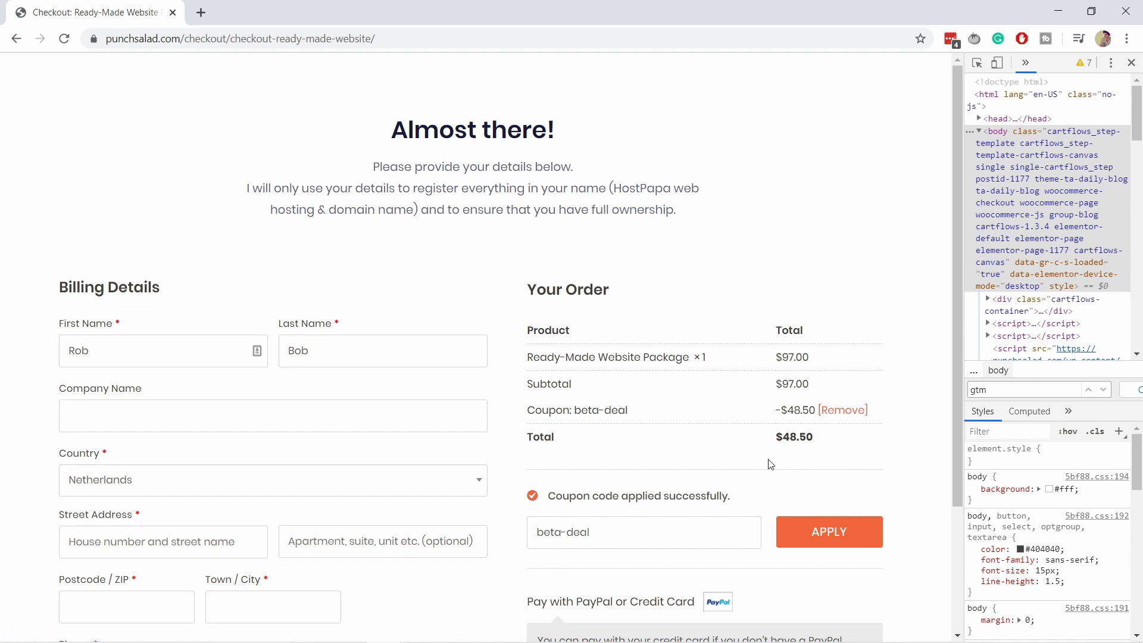
scroll(655, 464, "down", 1)
left_click_drag(592, 458, 462, 462)
key("BackSpace")
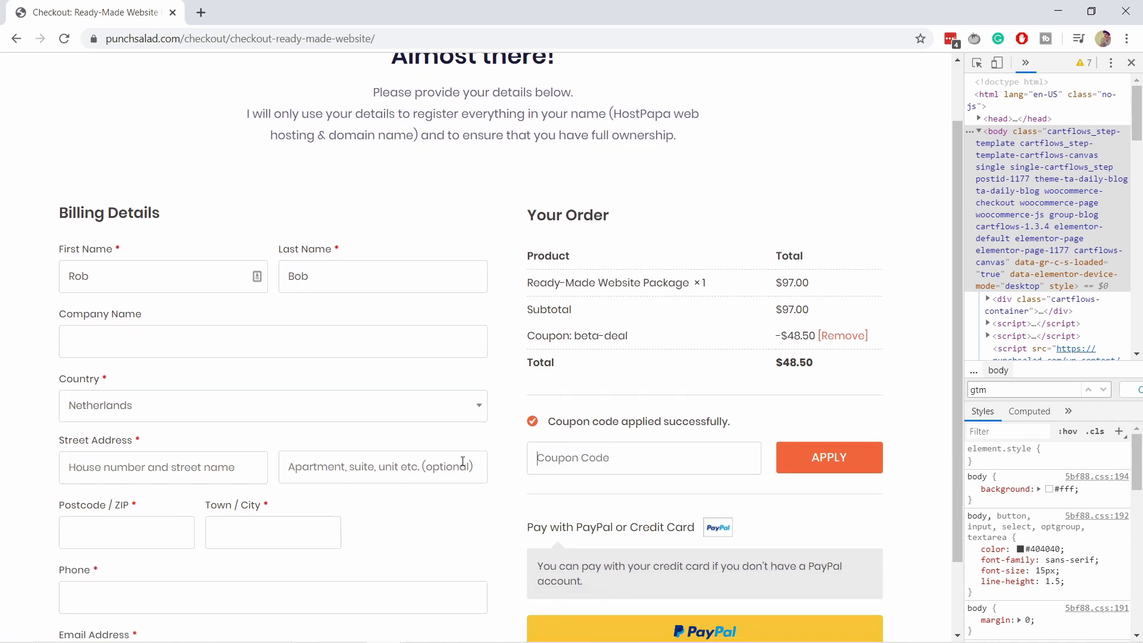
type("20dollarsoff")
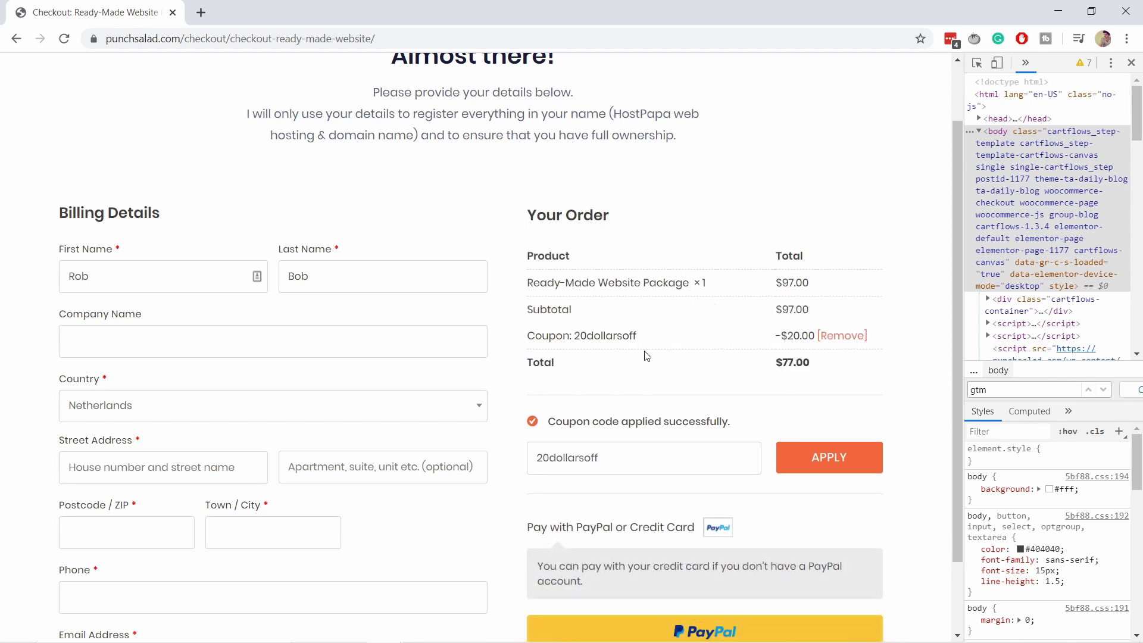
scroll(650, 345, "down", 2)
Step: Fill in the billing e-mail address and start PayPal checkout for the $77.00 total
left_click(71, 573)
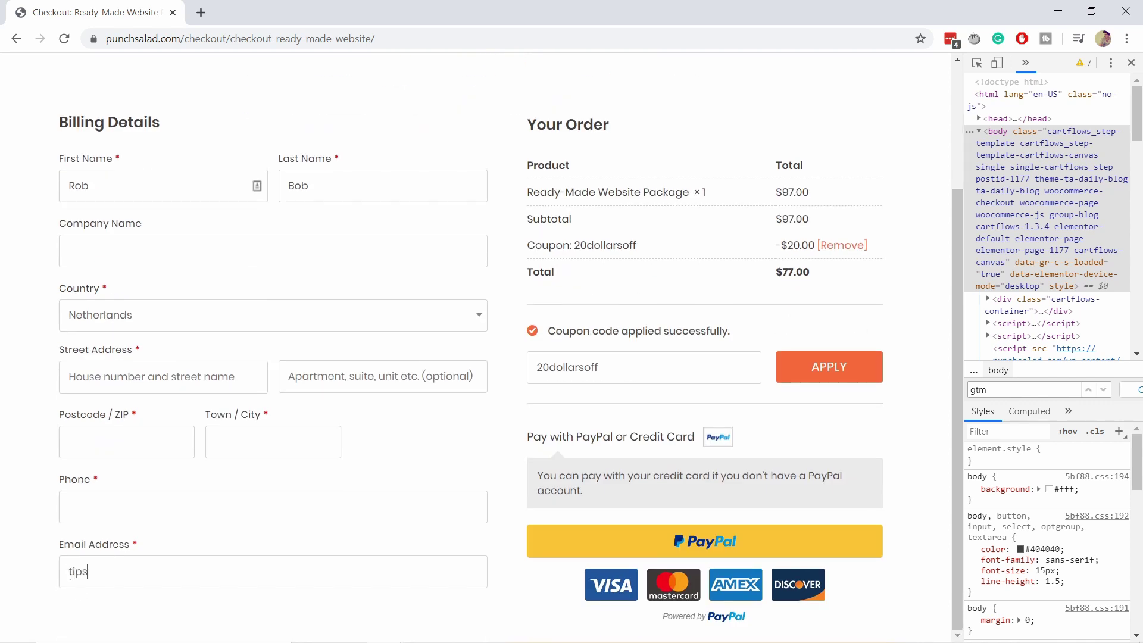
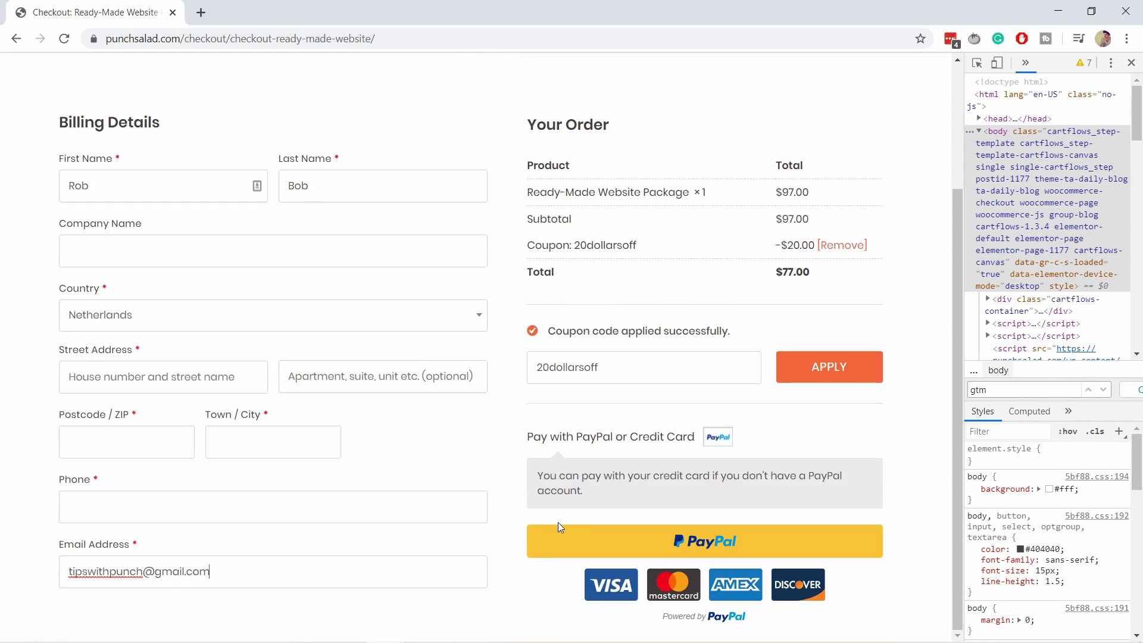
left_click(729, 538)
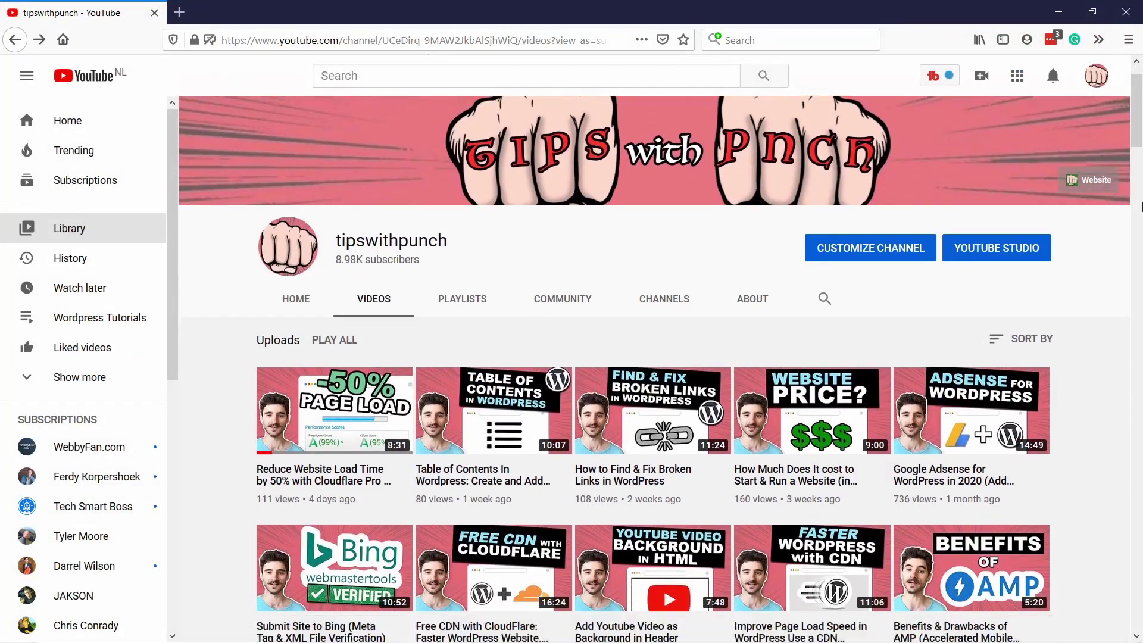
scroll(1141, 207, "down", 4)
scroll(1141, 207, "down", 6)
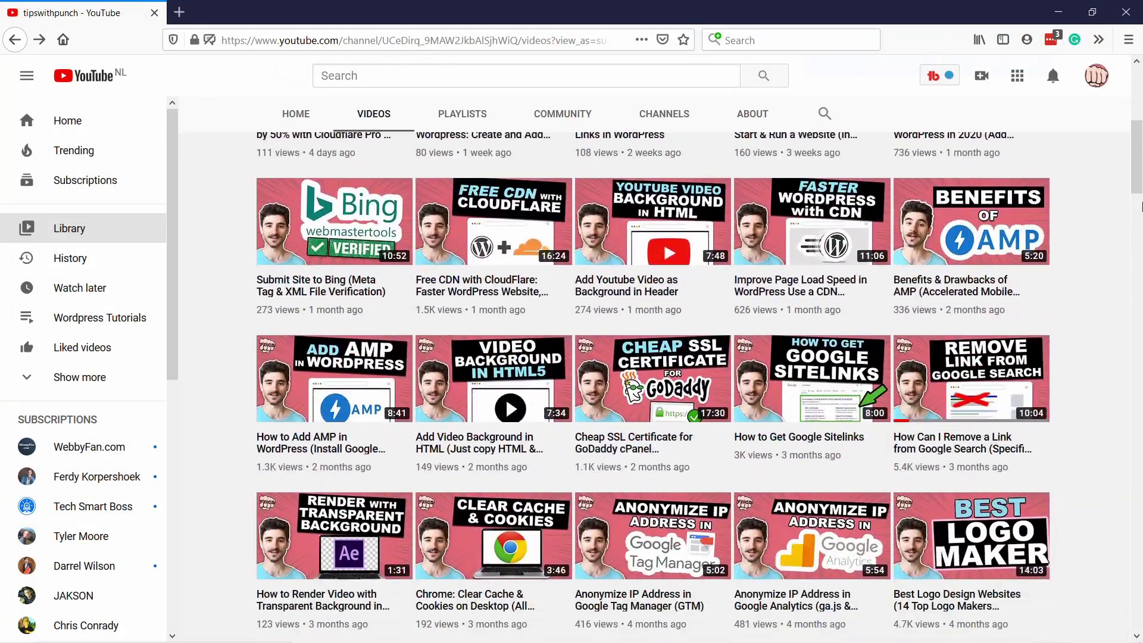
scroll(1141, 206, "down", 6)
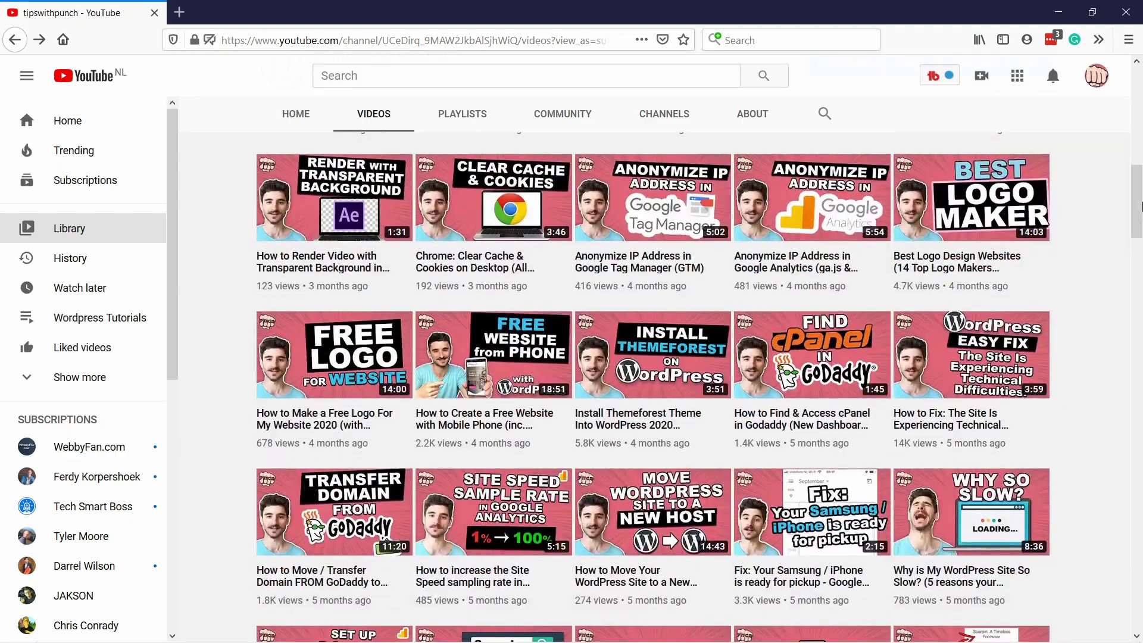
scroll(1141, 207, "down", 9)
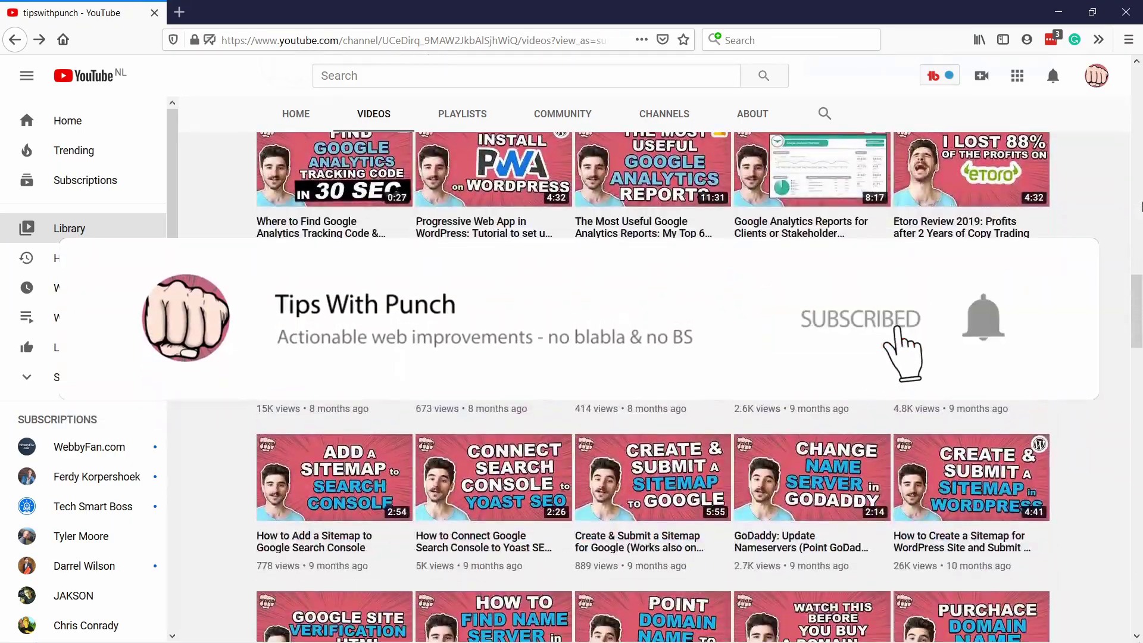
scroll(1141, 206, "down", 5)
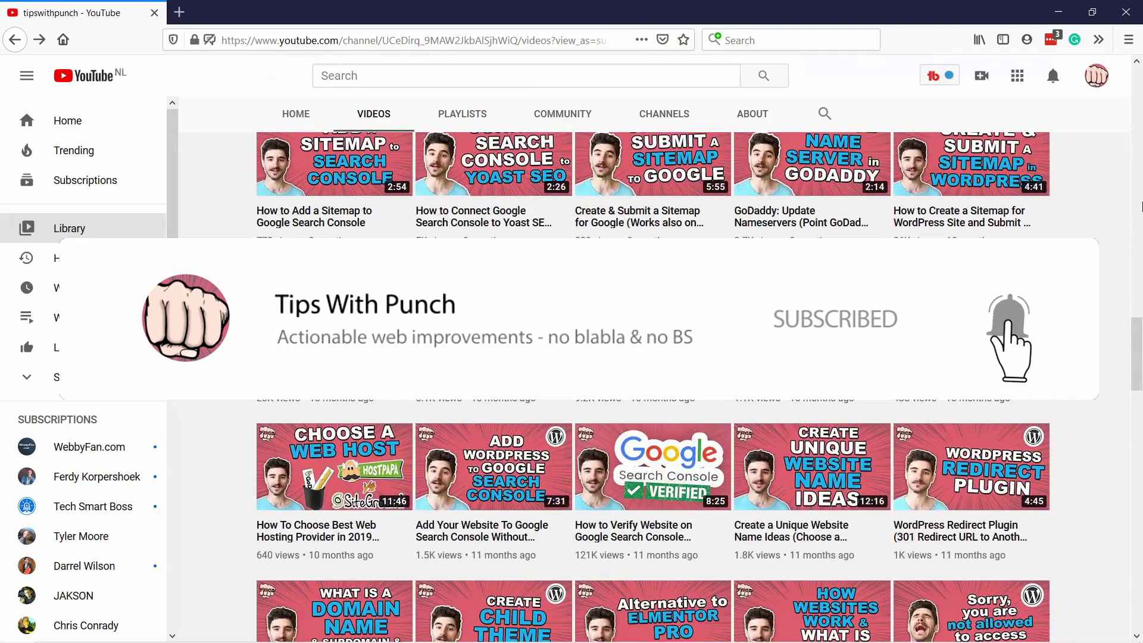
scroll(1141, 206, "down", 8)
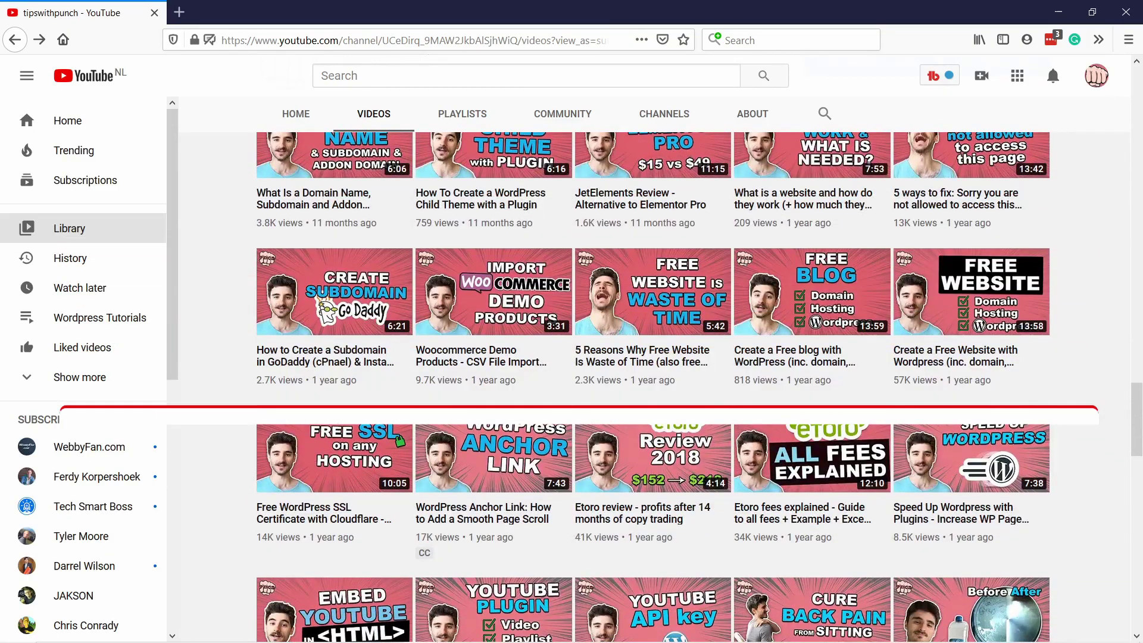